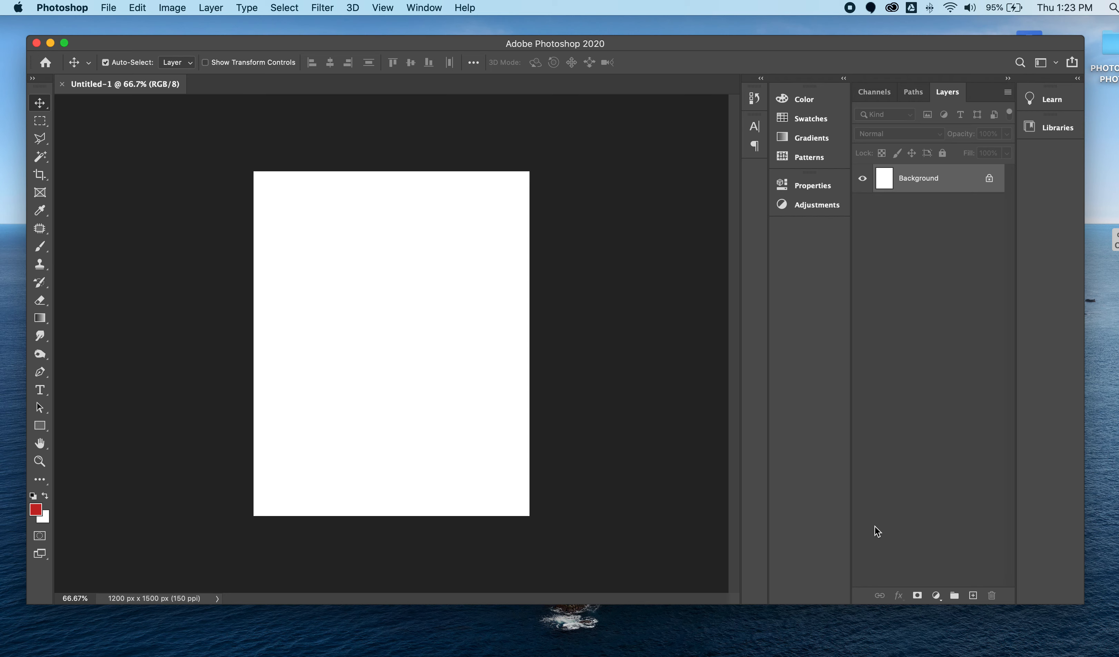
Open the image colorizeSCHOOLBOYS copy.jpeg from the Desktop
{"action": "key", "text": "super+plus"}
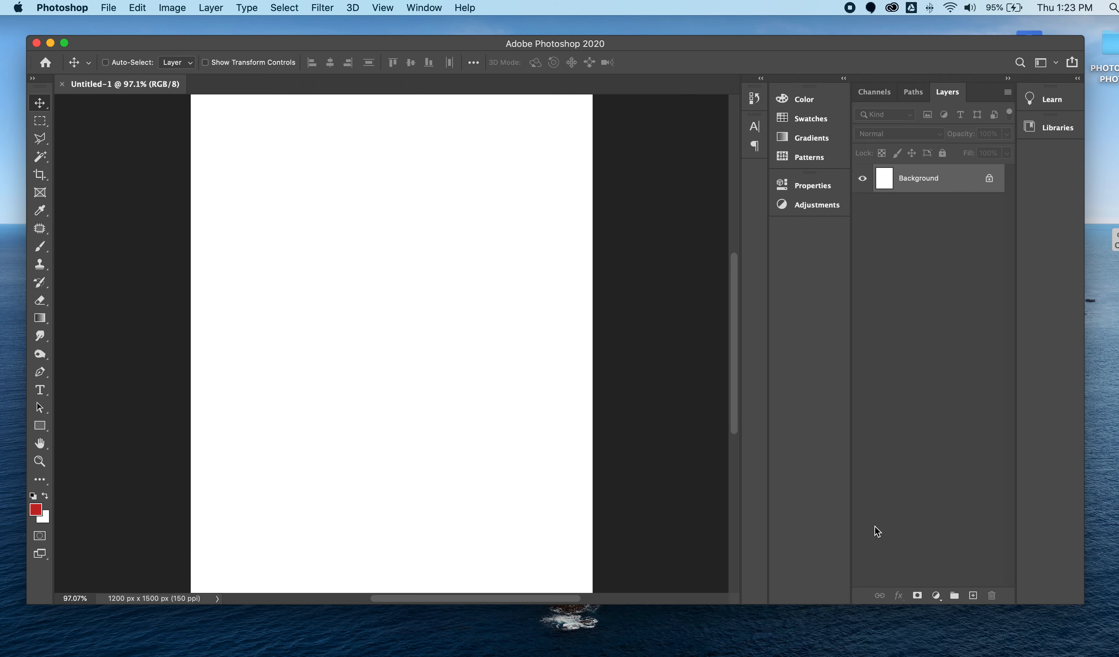
{"action": "key", "text": "super+o"}
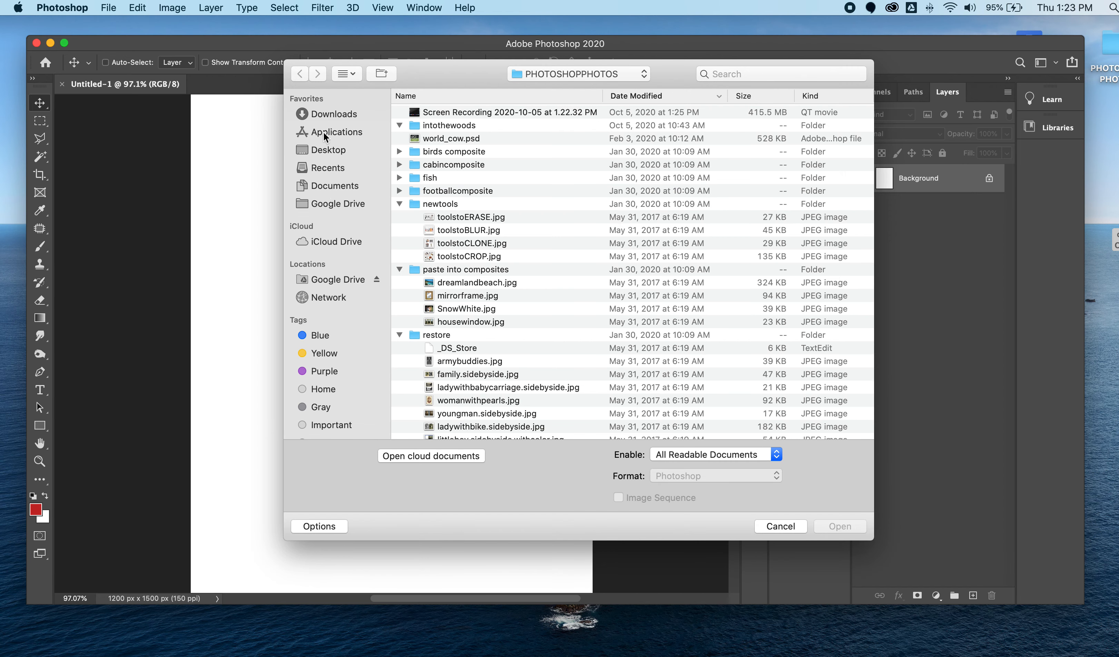
{"action": "left_click", "coordinate": [336, 150]}
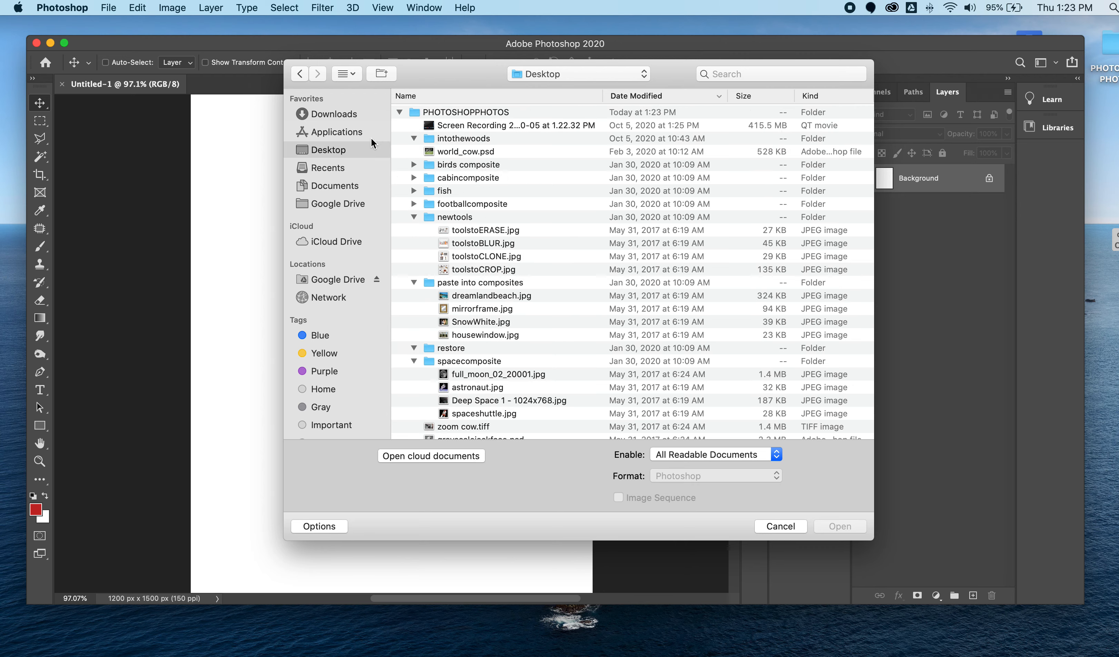
{"action": "scroll", "coordinate": [562, 309], "scroll_direction": "down", "scroll_amount": 20}
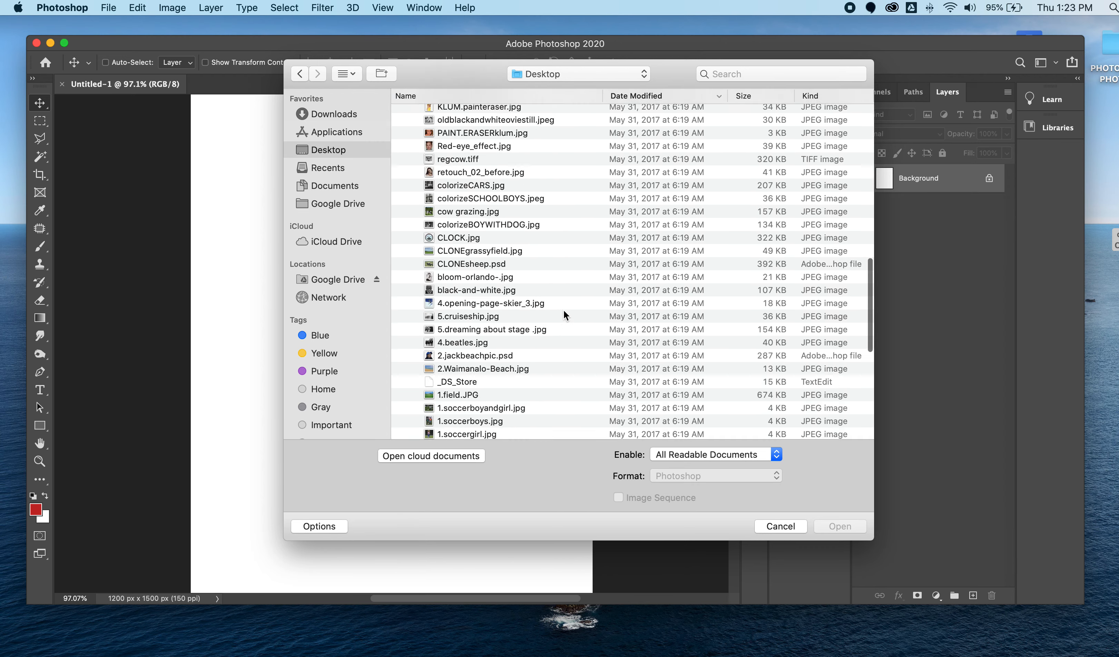
{"action": "left_click", "coordinate": [445, 432]}
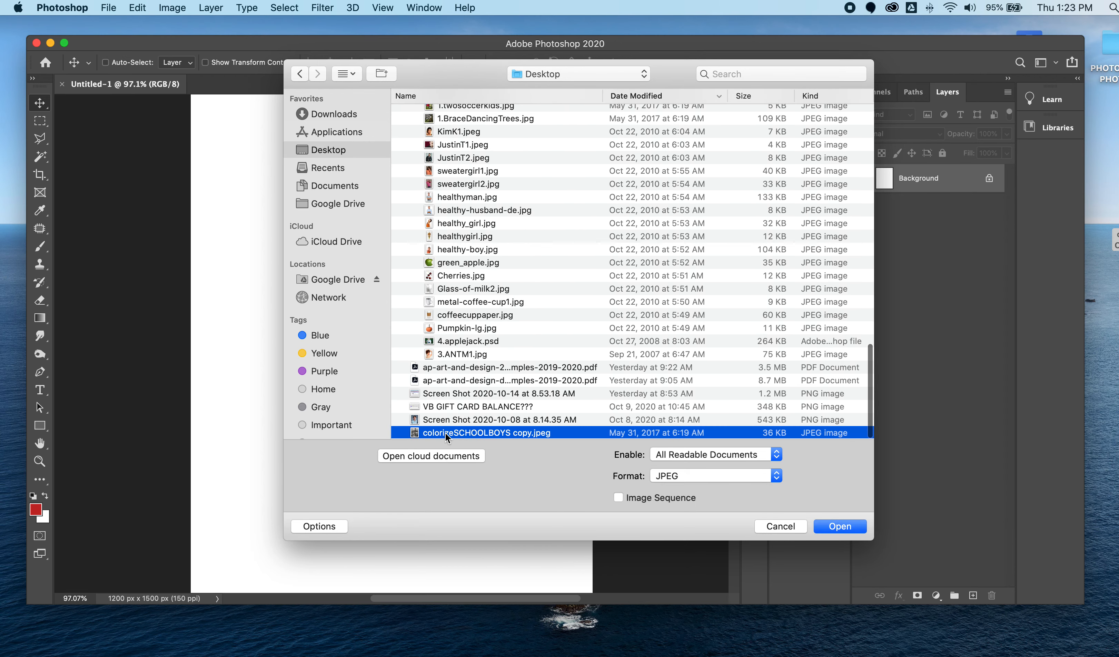
{"action": "left_click", "coordinate": [851, 525]}
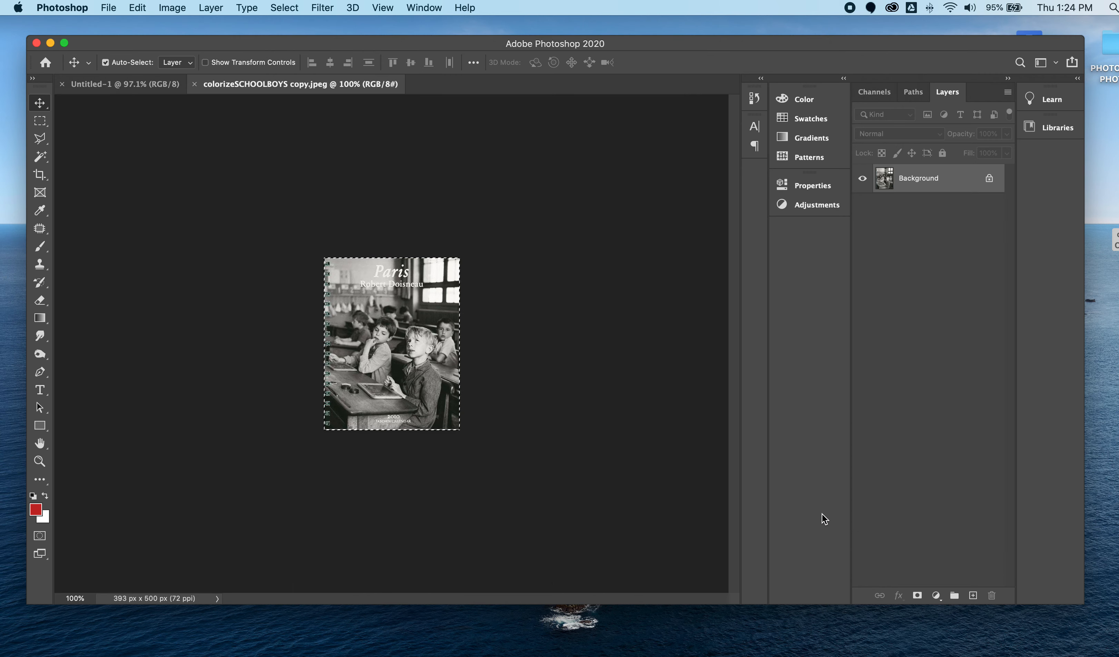
Copy the whole photo into the blank document, close its source file, and scale it to about 283% to nearly fill the page
{"action": "key", "text": "super+w"}
{"action": "key", "text": "super+v"}
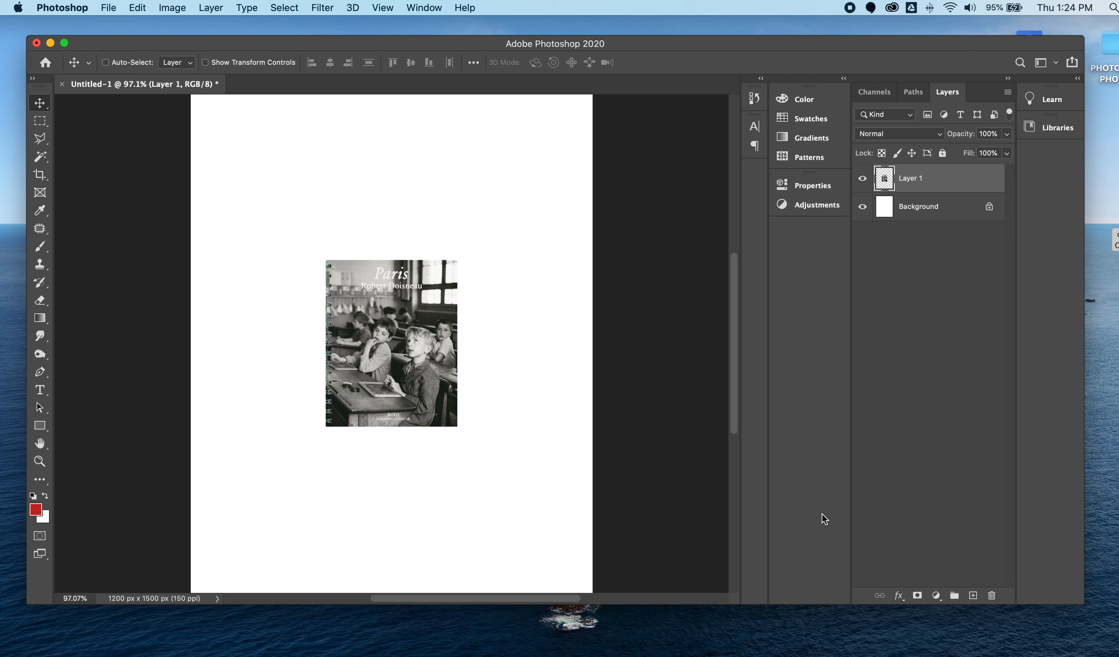
{"action": "key", "text": "super+t"}
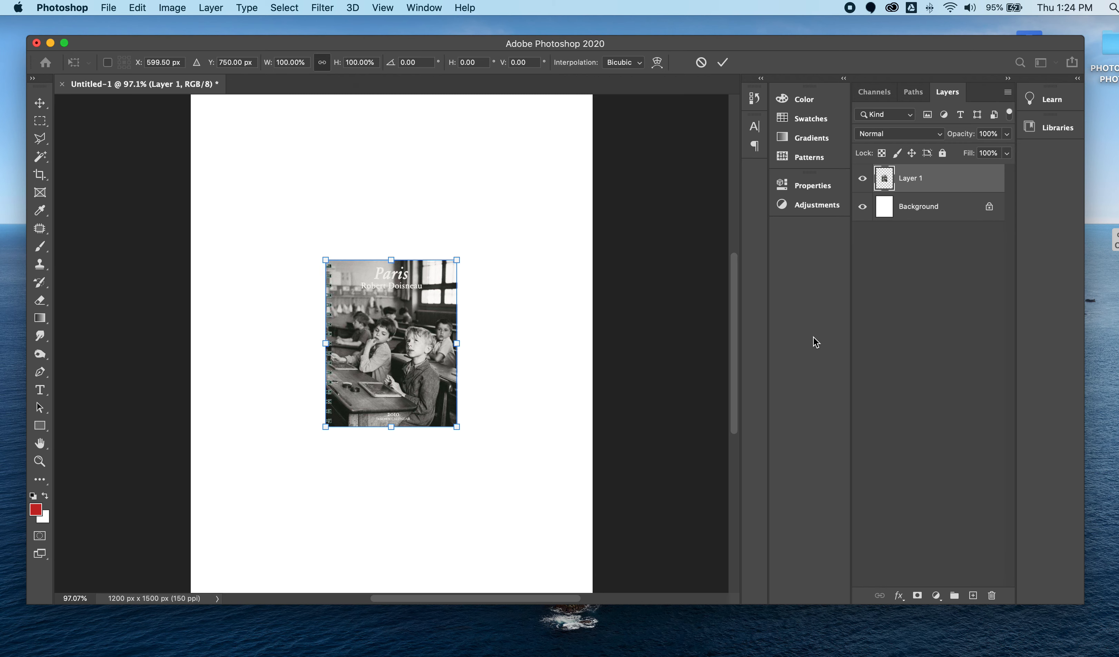
{"action": "left_click_drag", "start_coordinate": [329, 261], "coordinate": [211, 110]}
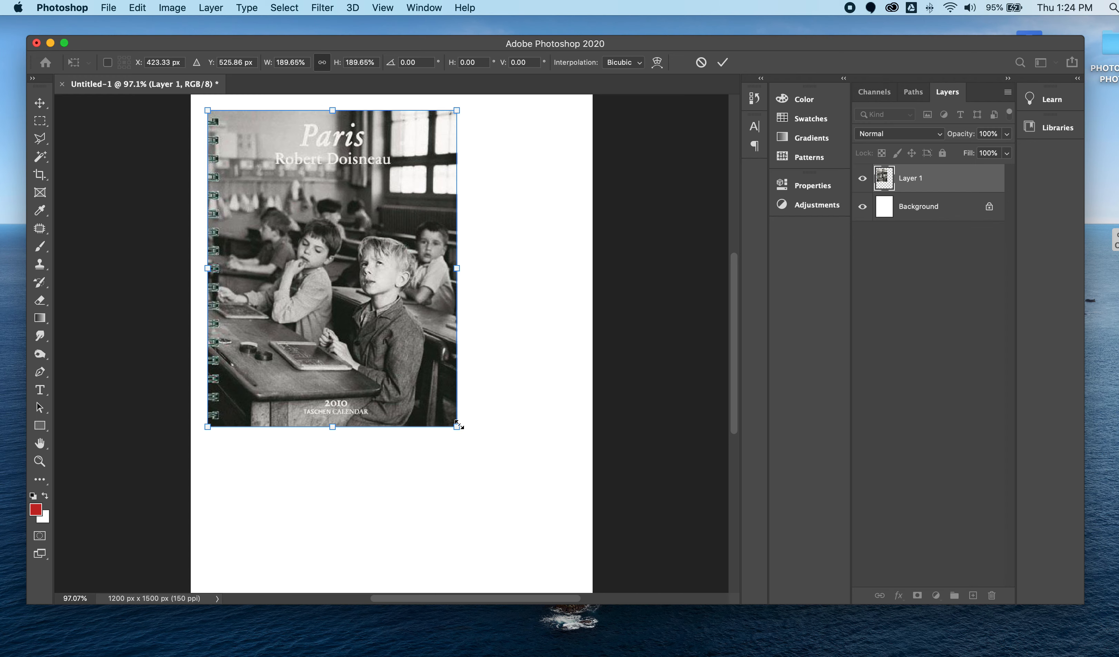
{"action": "left_click_drag", "start_coordinate": [457, 425], "coordinate": [579, 582]}
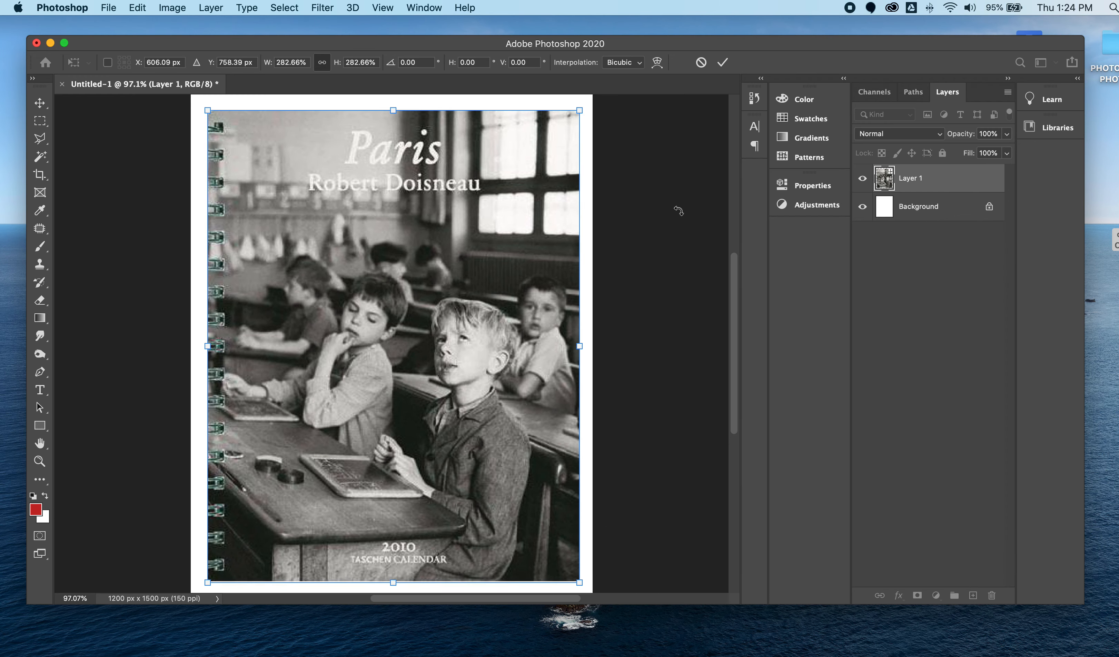
{"action": "left_click", "coordinate": [723, 62]}
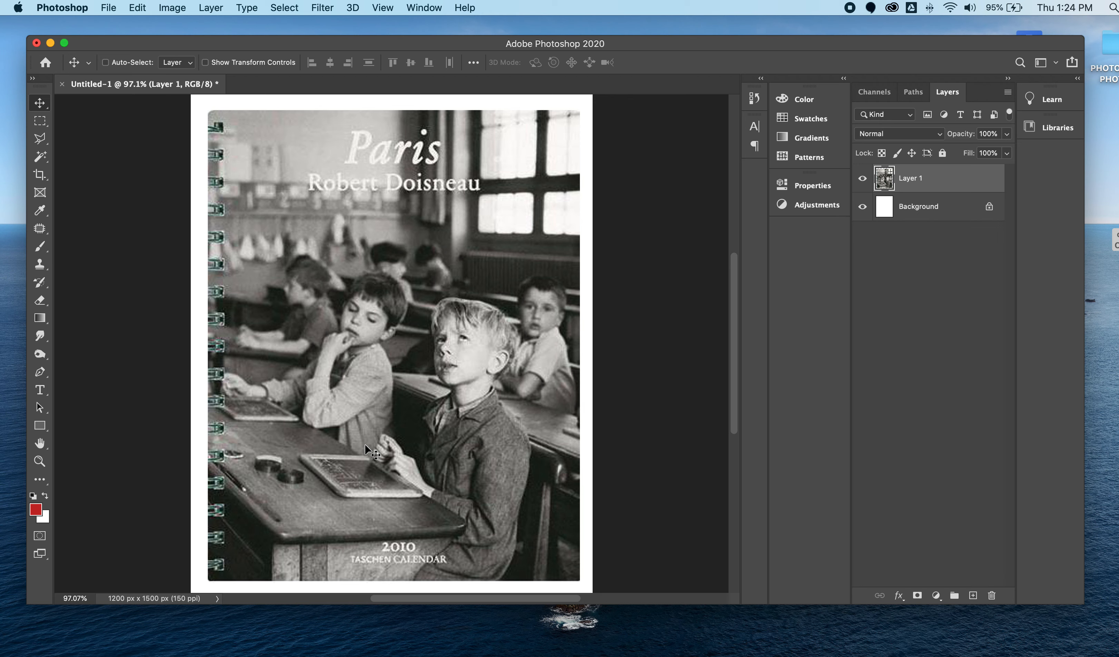
Convert the document to Grayscale mode, flattening the layers and discarding the color information
{"action": "left_click", "coordinate": [172, 8]}
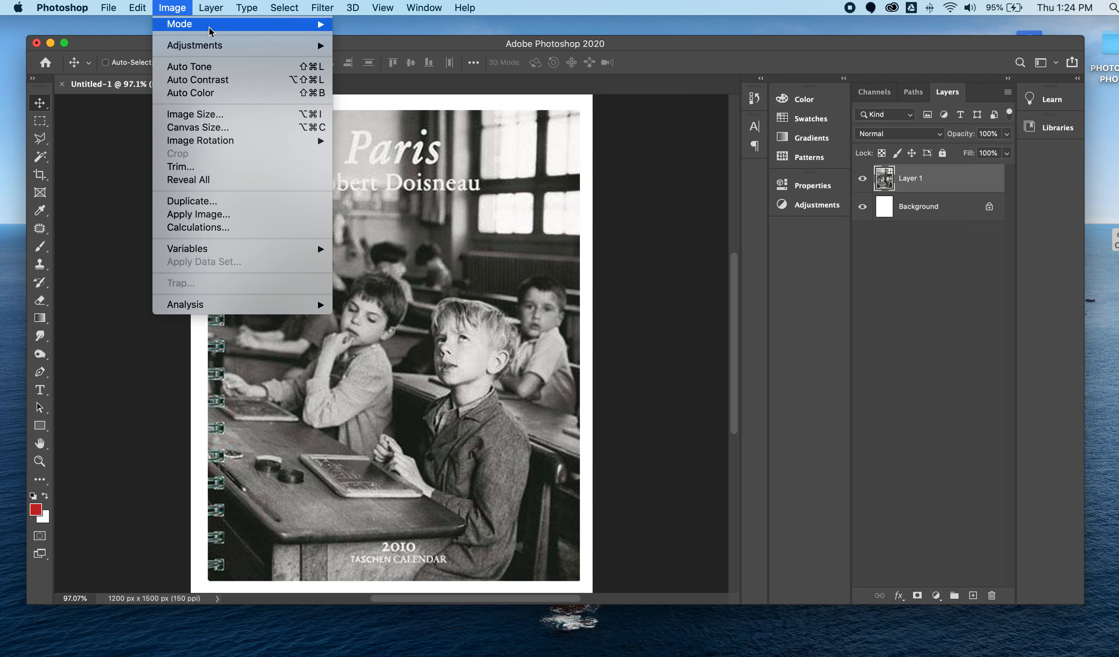
{"action": "mouse_move", "coordinate": [271, 24]}
{"action": "left_click", "coordinate": [403, 48]}
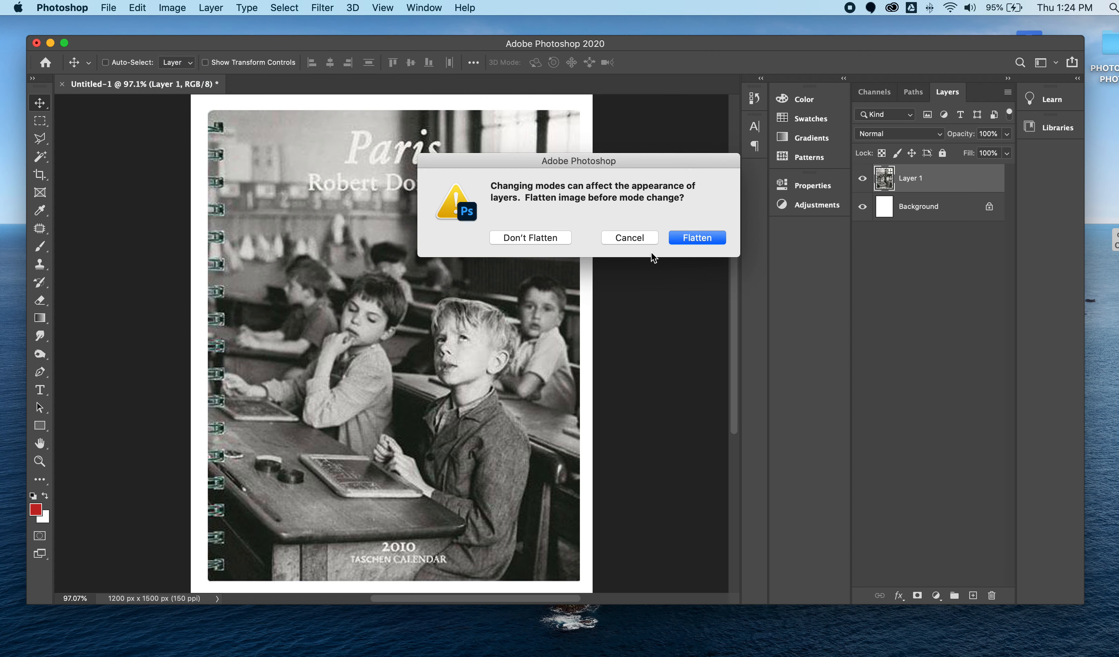
{"action": "left_click", "coordinate": [637, 239]}
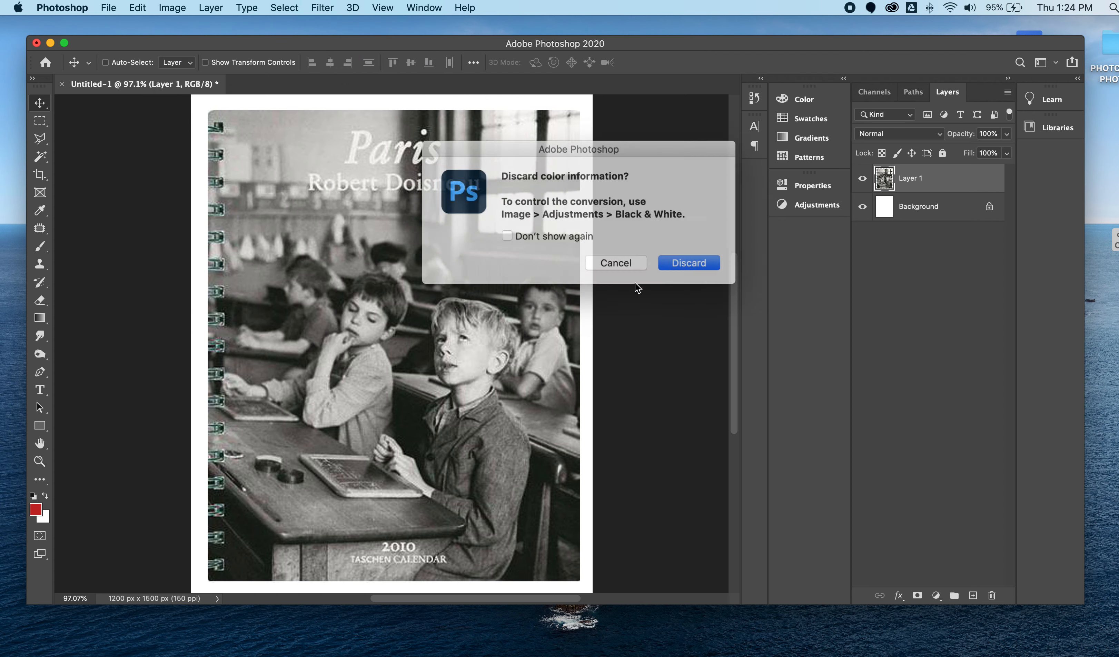
{"action": "left_click", "coordinate": [688, 261]}
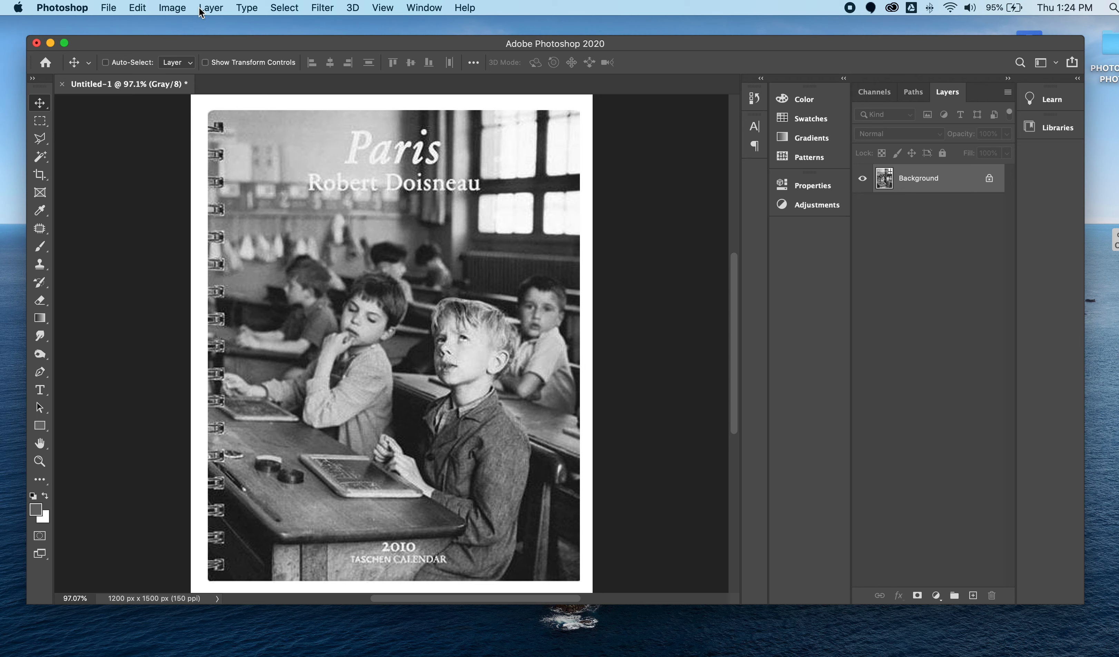
Convert the flattened grayscale image to RGB Color mode
{"action": "left_click", "coordinate": [172, 8]}
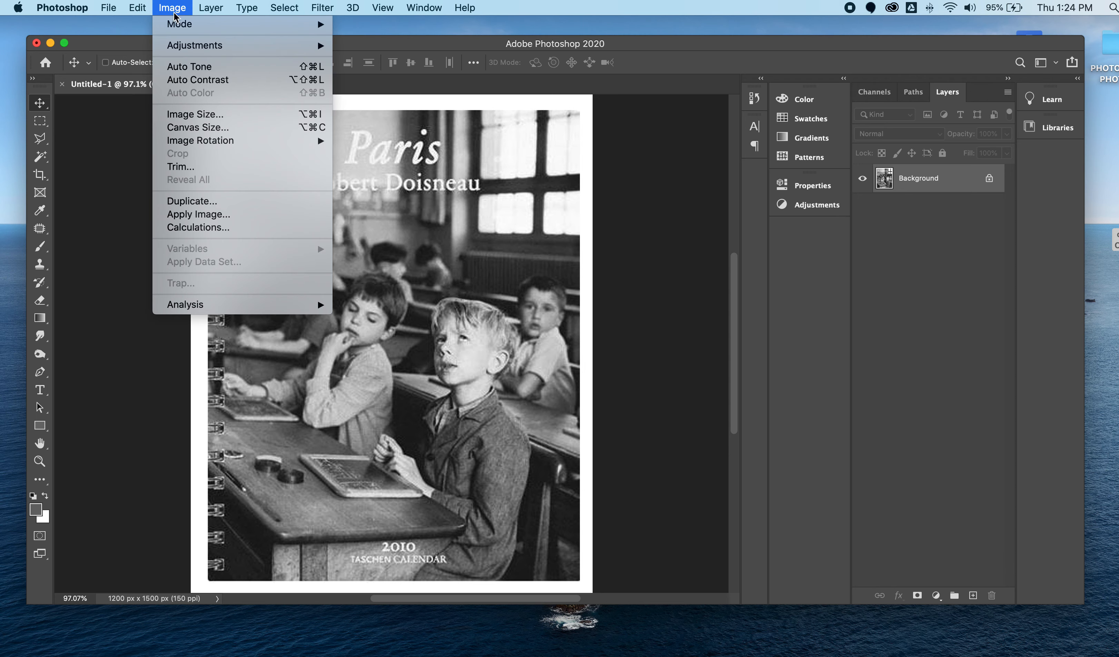
{"action": "mouse_move", "coordinate": [177, 23]}
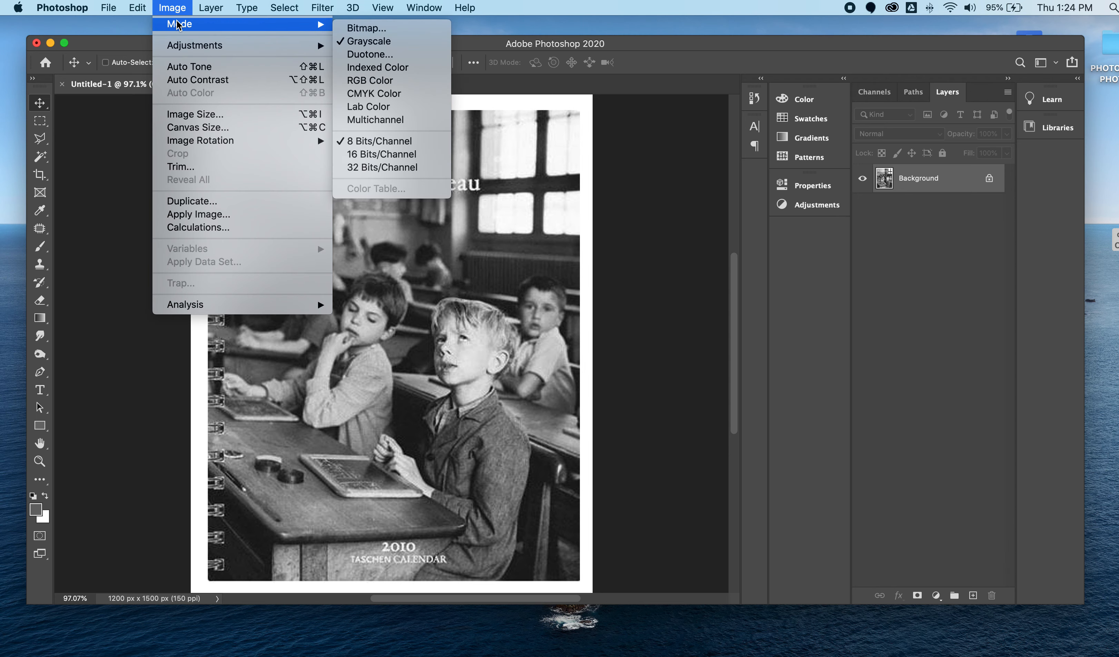
{"action": "left_click", "coordinate": [433, 84]}
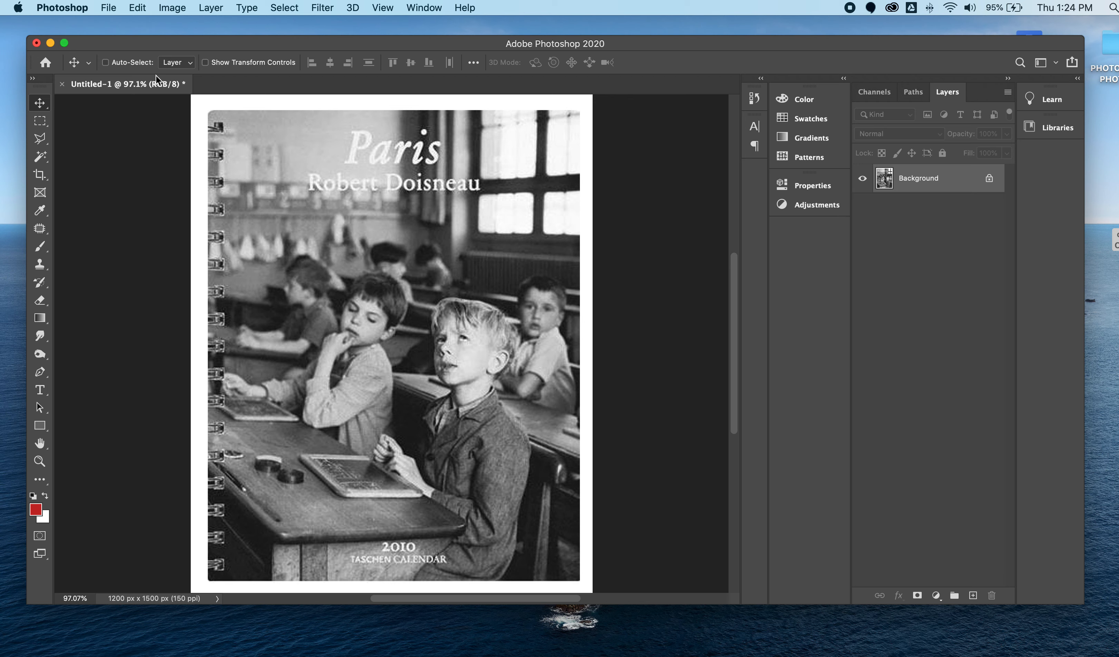
Set up the Brush tool with 25% opacity and the Color blending mode
{"action": "left_click", "coordinate": [38, 247]}
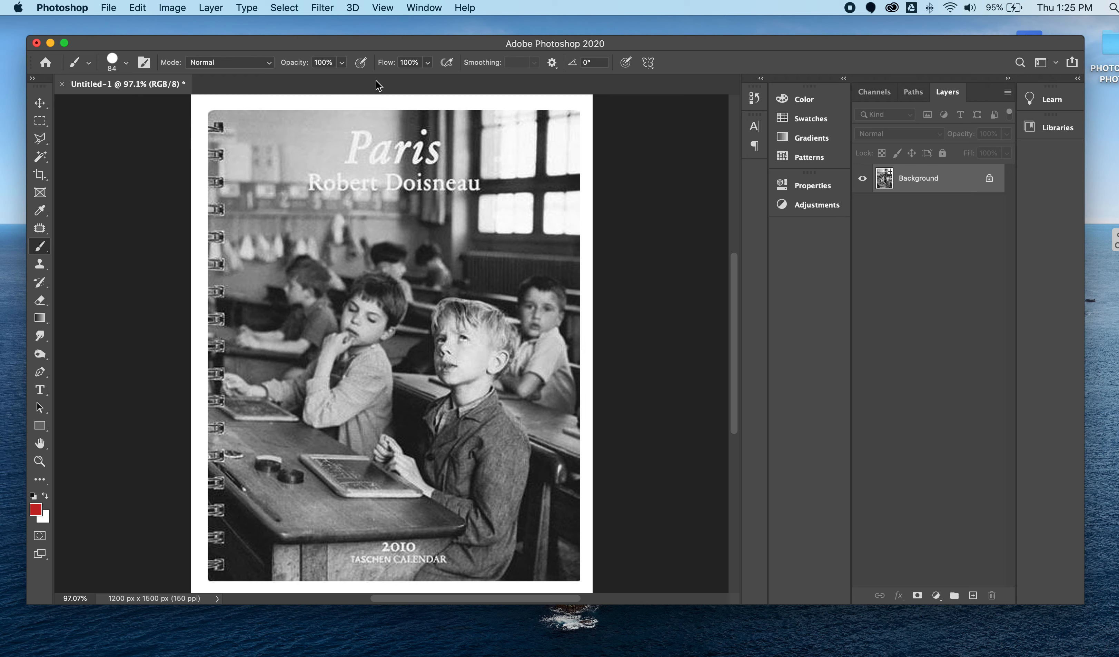
{"action": "left_click", "coordinate": [342, 63]}
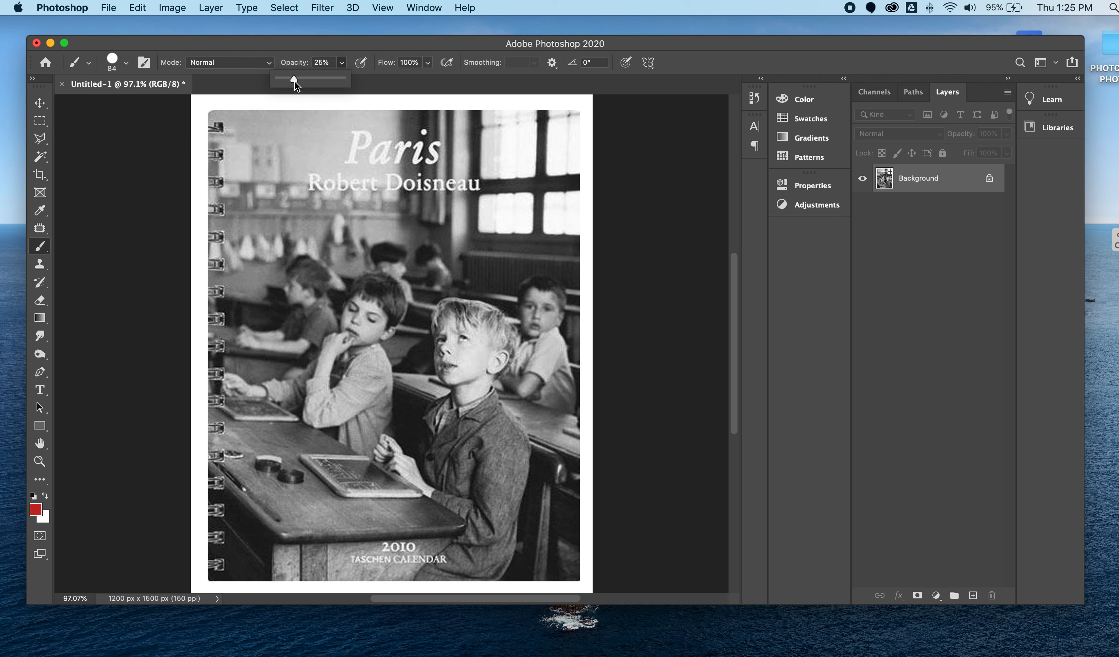
{"action": "left_click", "coordinate": [270, 62]}
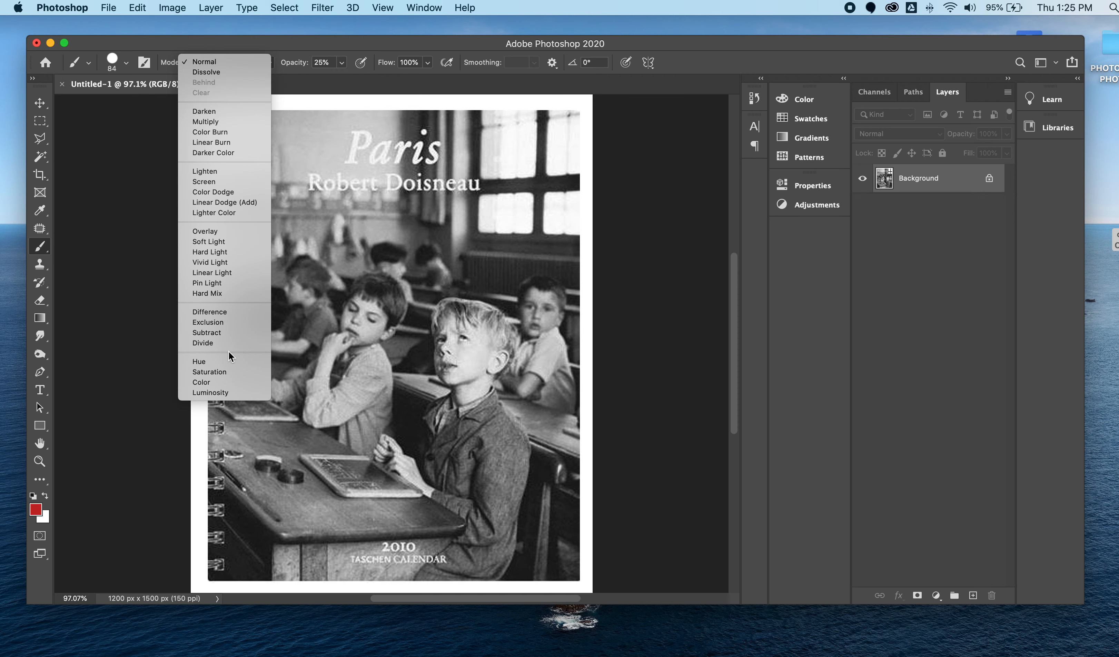
{"action": "left_click", "coordinate": [219, 382]}
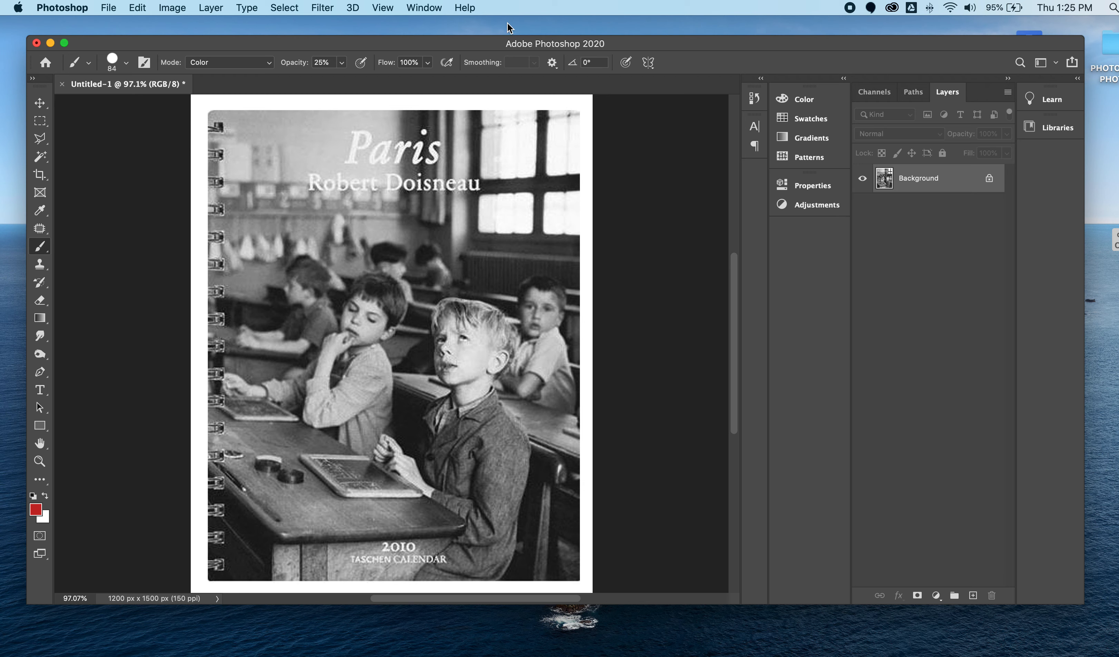
Display the color swatches and expand the RGB, CMYK, Grayscale and Pastel groups
{"action": "left_click", "coordinate": [428, 9]}
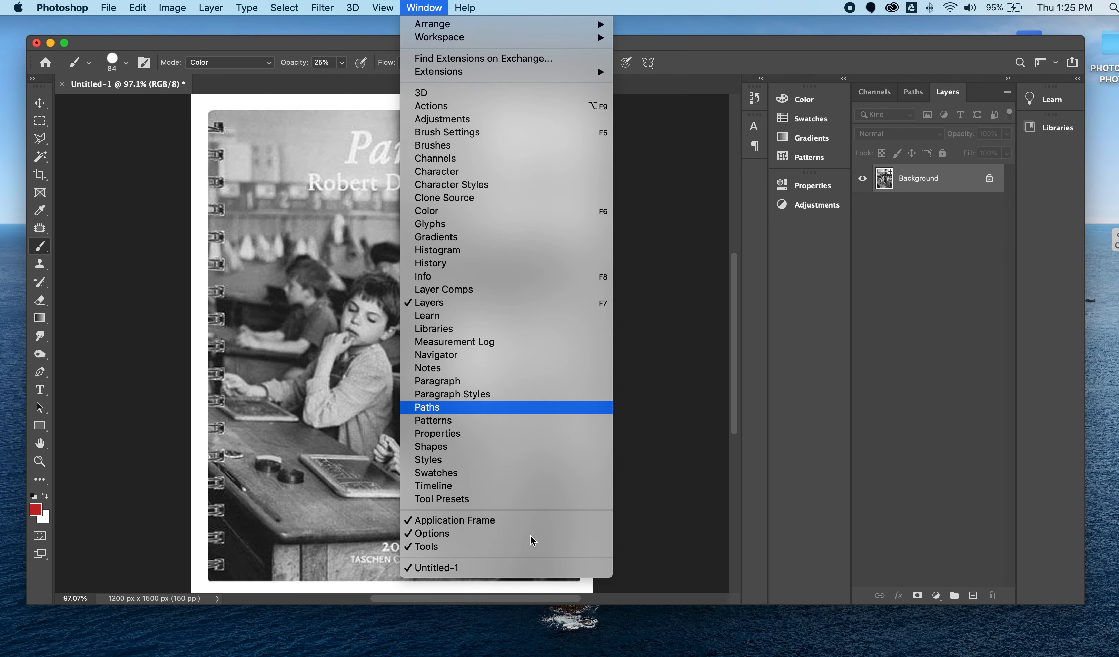
{"action": "left_click", "coordinate": [506, 473]}
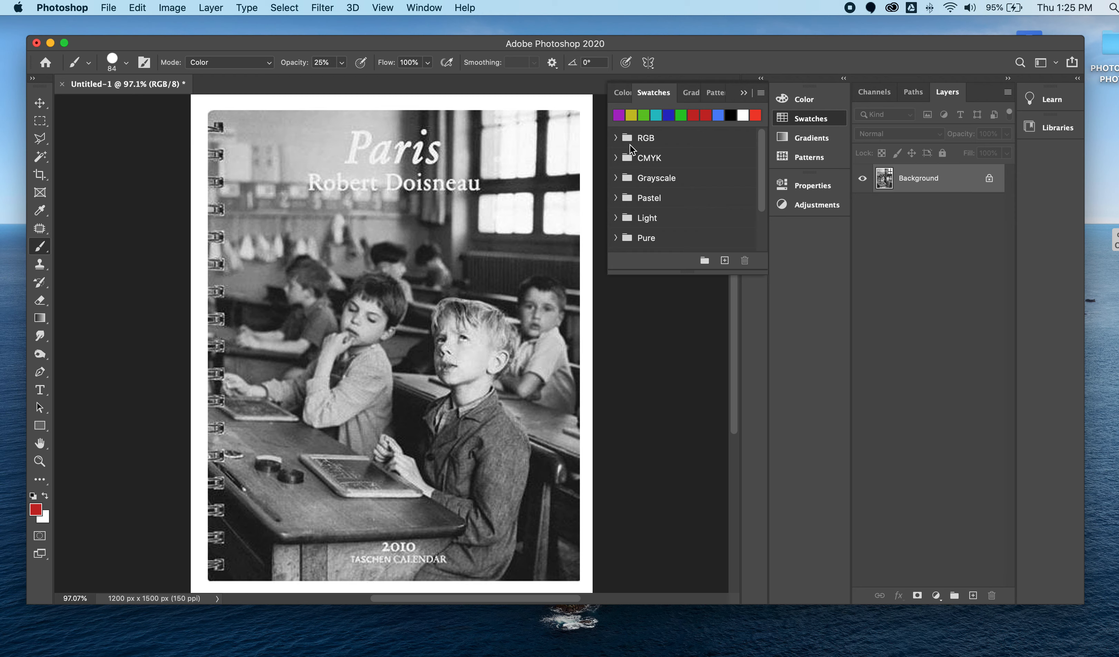
{"action": "left_click", "coordinate": [615, 139]}
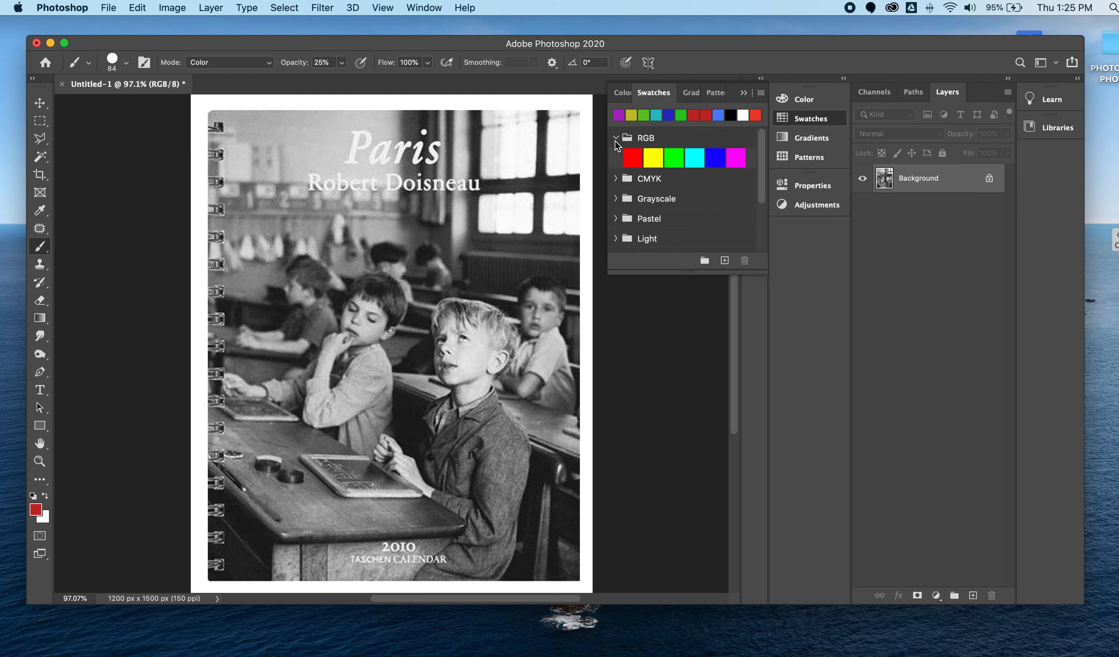
{"action": "left_click", "coordinate": [616, 179]}
{"action": "left_click", "coordinate": [616, 219]}
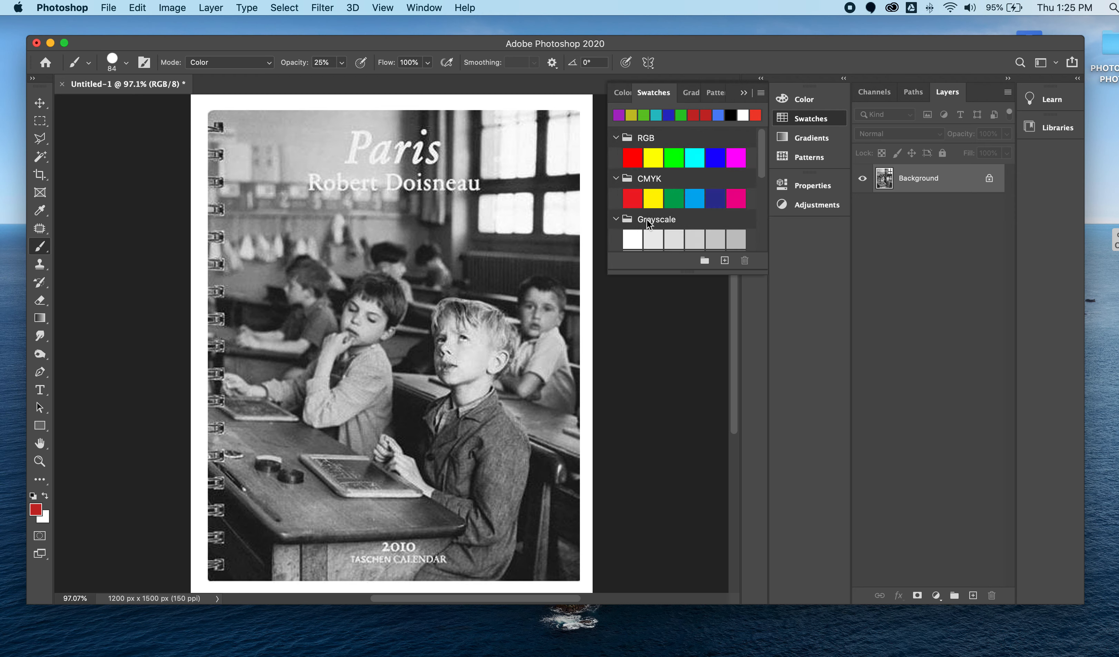
{"action": "scroll", "coordinate": [636, 224], "scroll_direction": "down", "scroll_amount": 5}
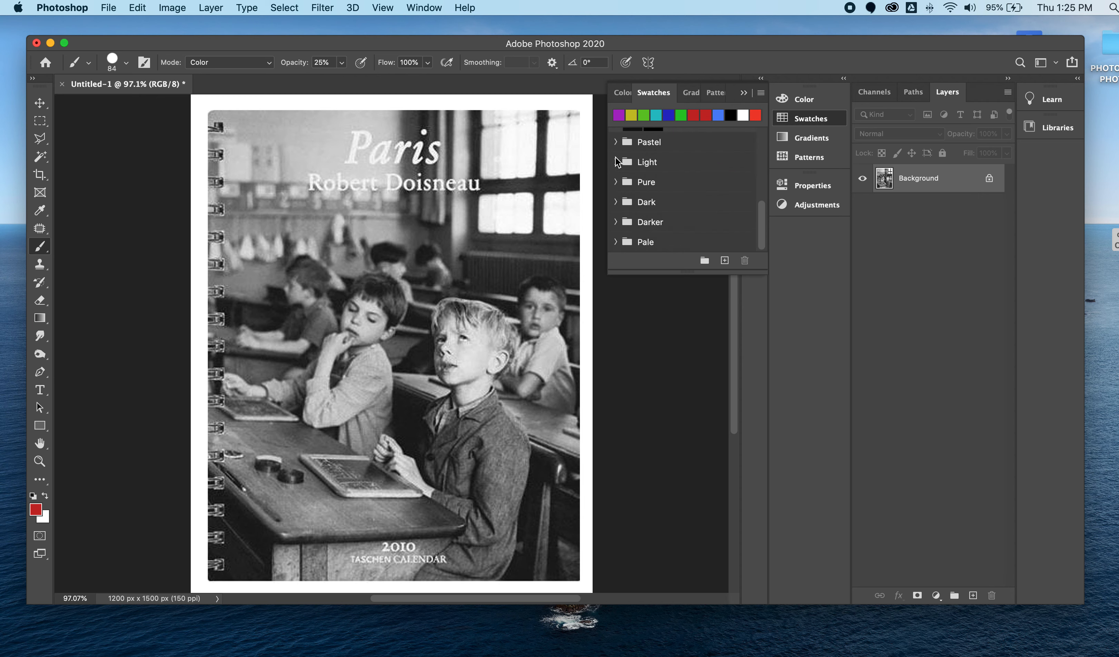
{"action": "left_click", "coordinate": [616, 141]}
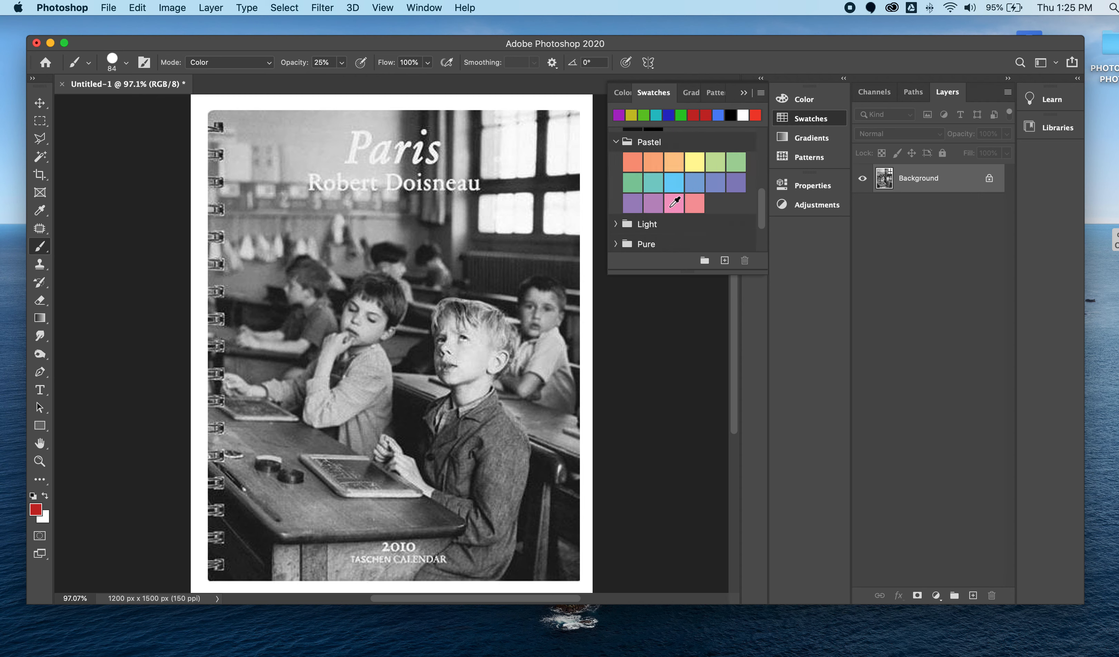
Choose the RGB cyan swatch and paint over the sweater of the boy resting his hand at his mouth
{"action": "scroll", "coordinate": [671, 206], "scroll_direction": "down", "scroll_amount": 3}
{"action": "scroll", "coordinate": [671, 205], "scroll_direction": "up", "scroll_amount": 4}
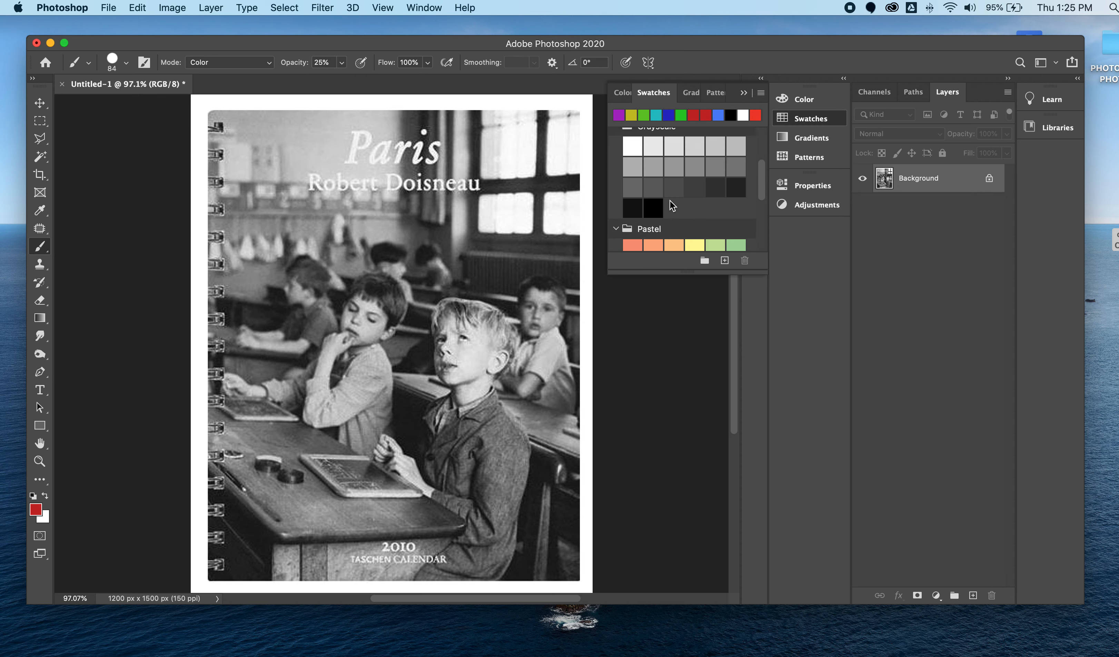
{"action": "scroll", "coordinate": [673, 206], "scroll_direction": "down", "scroll_amount": 3}
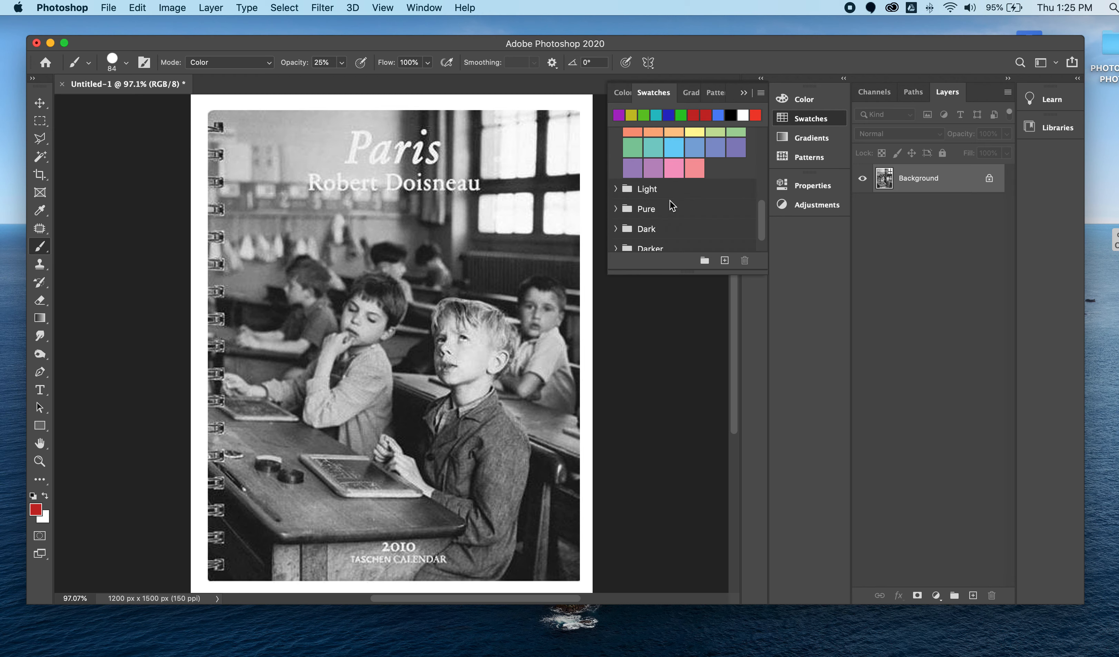
{"action": "scroll", "coordinate": [704, 195], "scroll_direction": "up", "scroll_amount": 10}
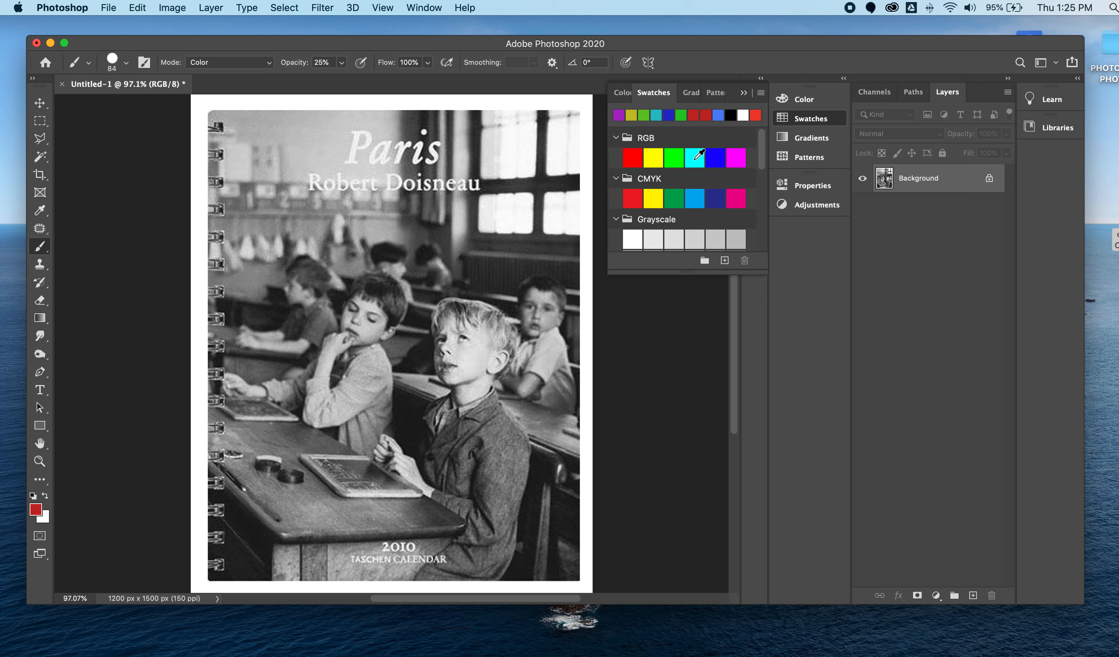
{"action": "left_click", "coordinate": [699, 156]}
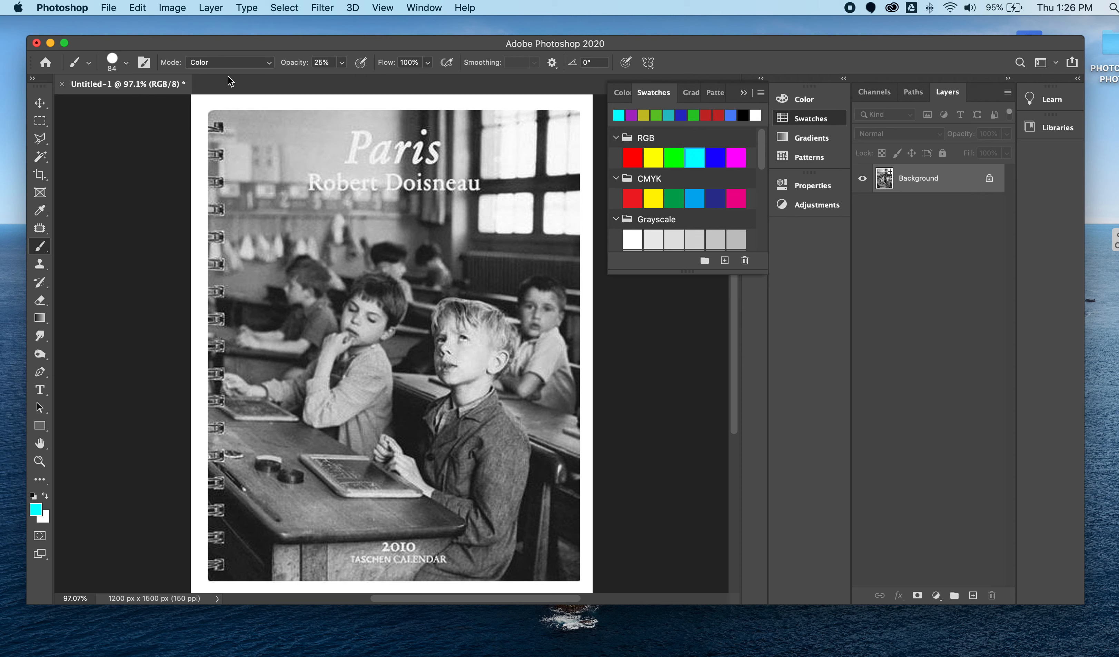
{"action": "mouse_move", "coordinate": [357, 400]}
{"action": "left_mouse_down"}
{"action": "mouse_move", "coordinate": [365, 374]}
{"action": "mouse_move", "coordinate": [352, 392]}
{"action": "mouse_move", "coordinate": [368, 364]}
{"action": "mouse_move", "coordinate": [376, 425]}
{"action": "mouse_move", "coordinate": [358, 439]}
{"action": "mouse_move", "coordinate": [349, 402]}
{"action": "mouse_move", "coordinate": [329, 409]}
{"action": "mouse_move", "coordinate": [318, 390]}
{"action": "mouse_move", "coordinate": [316, 415]}
{"action": "mouse_move", "coordinate": [371, 377]}
{"action": "left_mouse_up"}
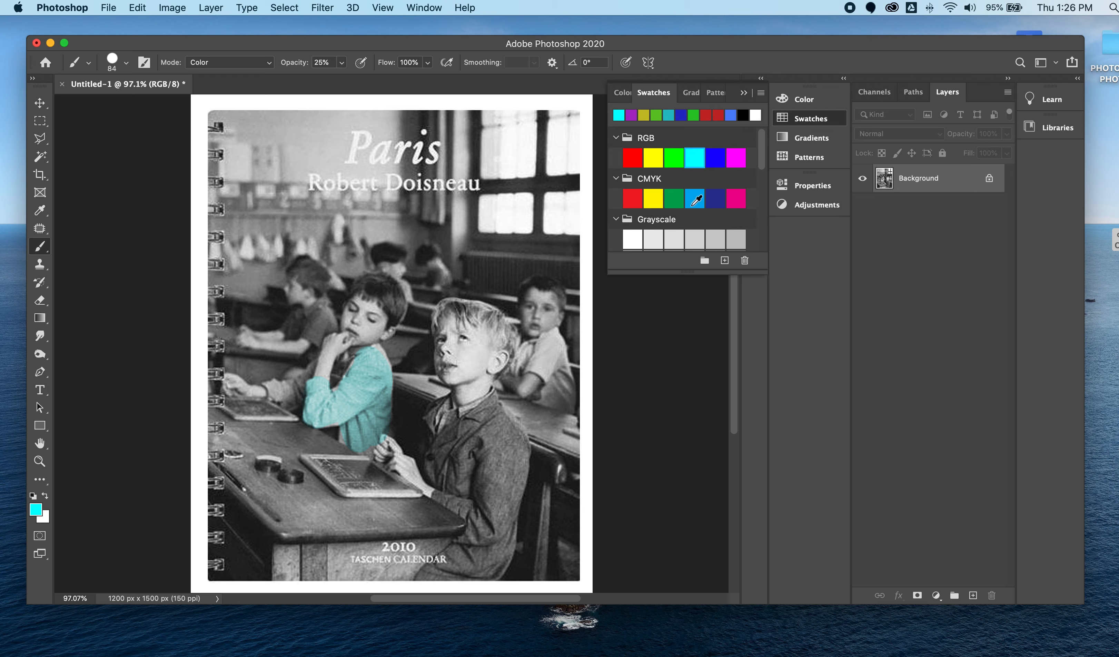
Choose the first violet swatch in the last row of the Pastel group and paint over the blond boy's jacket
{"action": "scroll", "coordinate": [695, 202], "scroll_direction": "down", "scroll_amount": 5}
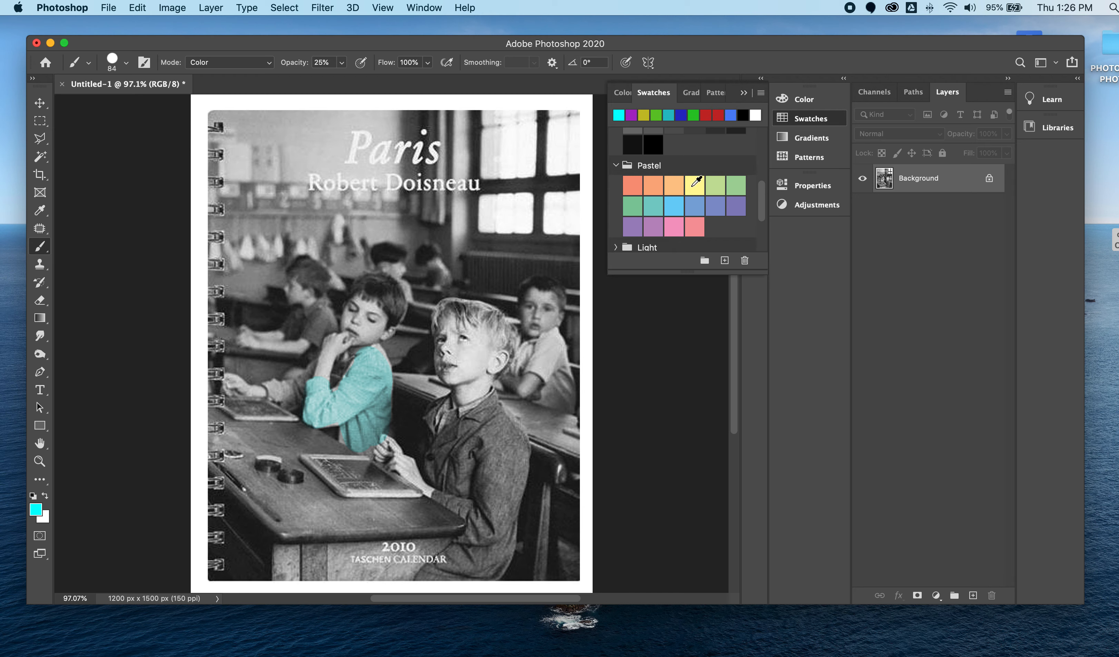
{"action": "scroll", "coordinate": [709, 194], "scroll_direction": "down", "scroll_amount": 3}
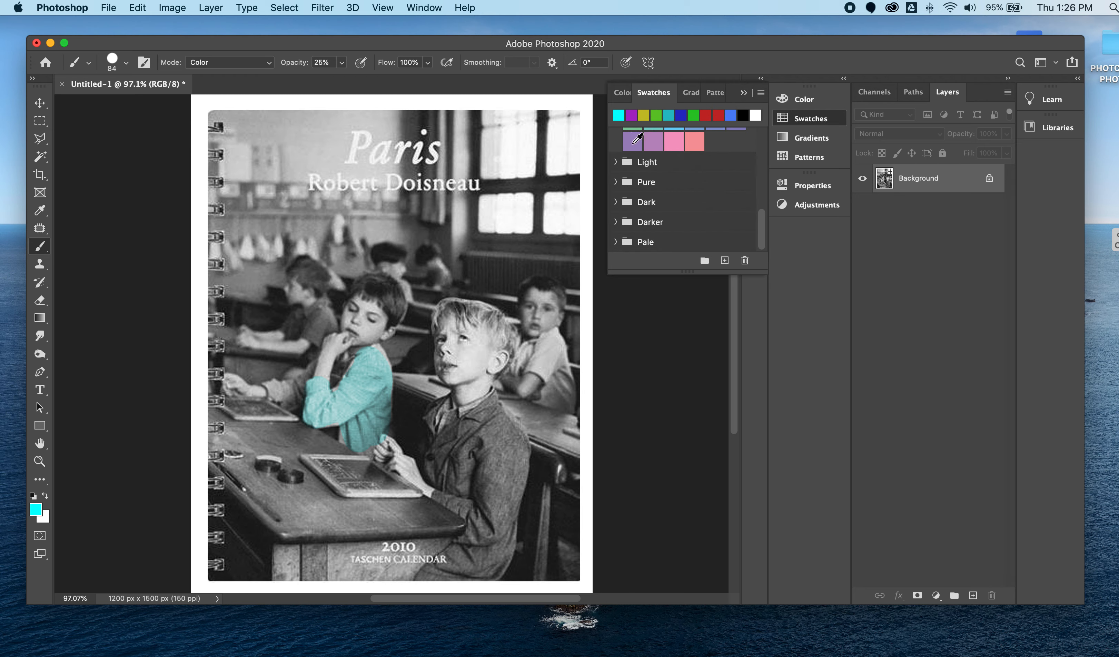
{"action": "left_click", "coordinate": [634, 140]}
{"action": "mouse_move", "coordinate": [422, 434]}
{"action": "left_mouse_down"}
{"action": "mouse_move", "coordinate": [464, 444]}
{"action": "mouse_move", "coordinate": [475, 427]}
{"action": "mouse_move", "coordinate": [437, 451]}
{"action": "mouse_move", "coordinate": [485, 414]}
{"action": "mouse_move", "coordinate": [497, 430]}
{"action": "mouse_move", "coordinate": [496, 520]}
{"action": "mouse_move", "coordinate": [477, 478]}
{"action": "mouse_move", "coordinate": [461, 489]}
{"action": "mouse_move", "coordinate": [448, 471]}
{"action": "mouse_move", "coordinate": [444, 502]}
{"action": "mouse_move", "coordinate": [472, 501]}
{"action": "mouse_move", "coordinate": [481, 536]}
{"action": "mouse_move", "coordinate": [461, 556]}
{"action": "mouse_move", "coordinate": [499, 542]}
{"action": "mouse_move", "coordinate": [484, 564]}
{"action": "mouse_move", "coordinate": [498, 452]}
{"action": "mouse_move", "coordinate": [485, 418]}
{"action": "mouse_move", "coordinate": [514, 447]}
{"action": "mouse_move", "coordinate": [499, 545]}
{"action": "mouse_move", "coordinate": [458, 566]}
{"action": "left_mouse_up"}
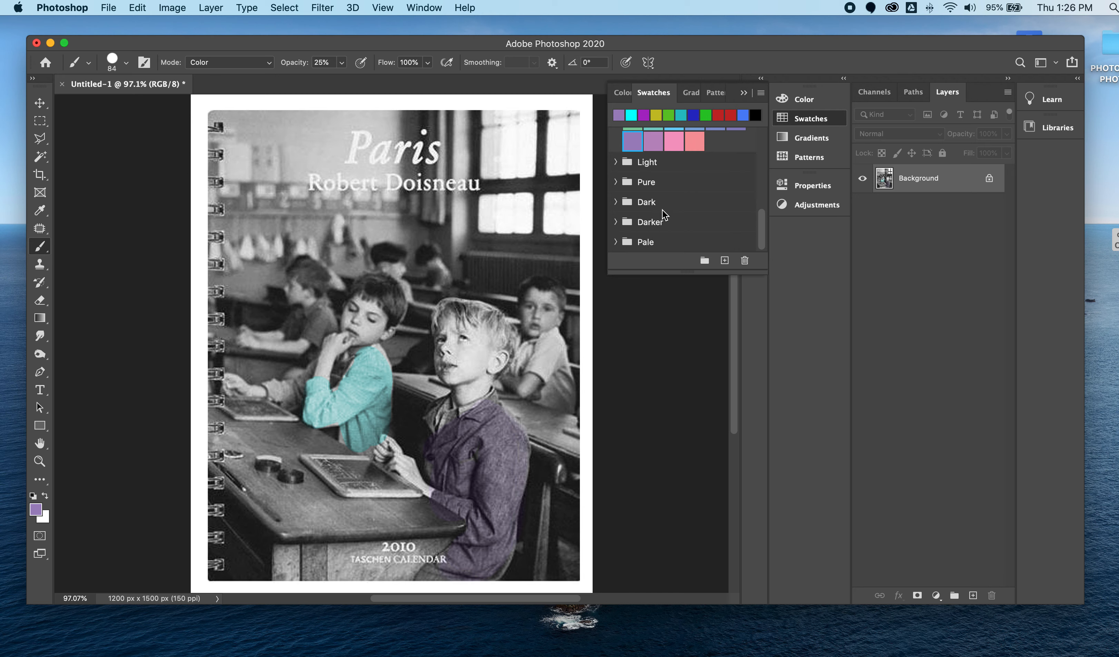
Expand the Pale swatch group, choose its lightest beige and paint over the blond boy's face
{"action": "left_click", "coordinate": [617, 242]}
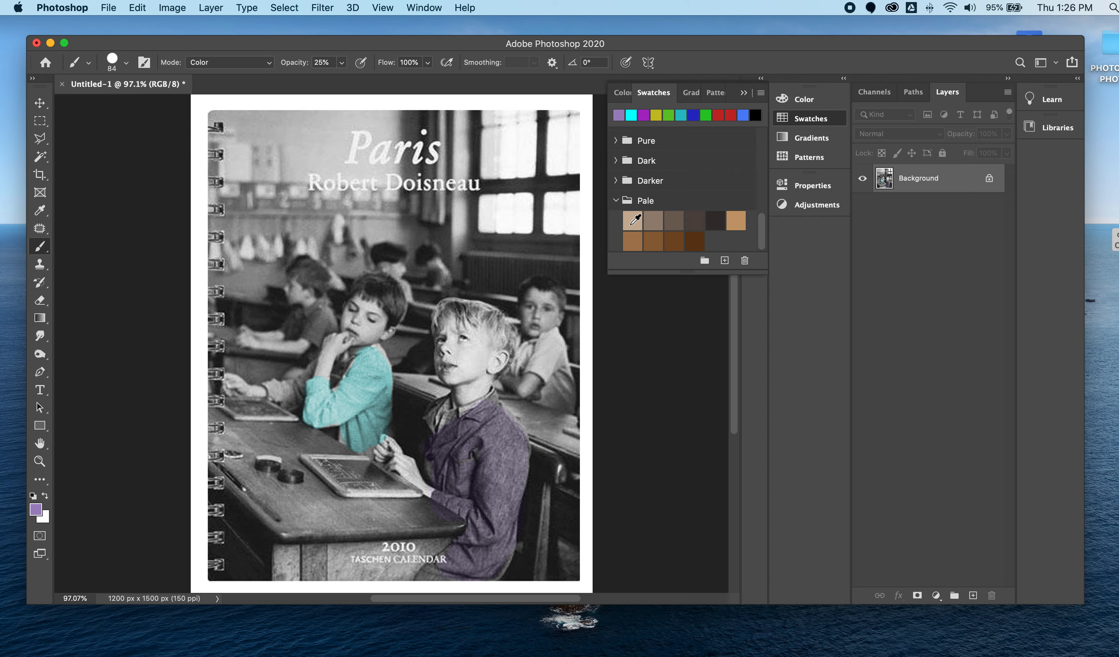
{"action": "left_click", "coordinate": [633, 222]}
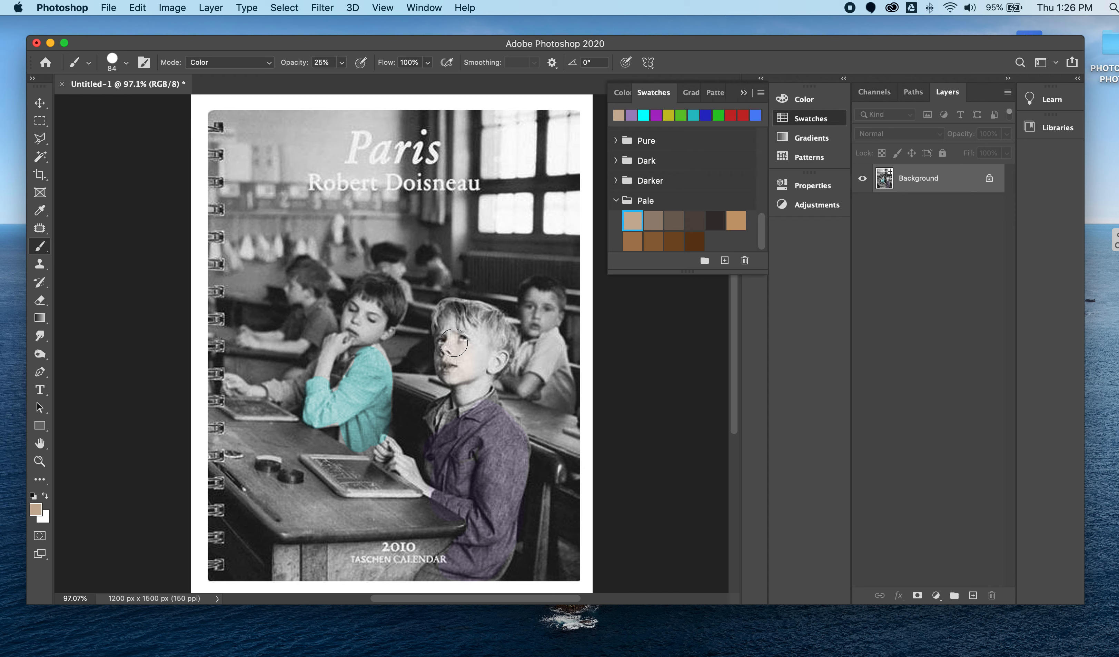
{"action": "mouse_move", "coordinate": [454, 343]}
{"action": "left_mouse_down"}
{"action": "mouse_move", "coordinate": [487, 344]}
{"action": "mouse_move", "coordinate": [479, 365]}
{"action": "mouse_move", "coordinate": [495, 357]}
{"action": "mouse_move", "coordinate": [464, 397]}
{"action": "mouse_move", "coordinate": [459, 387]}
{"action": "mouse_move", "coordinate": [479, 376]}
{"action": "mouse_move", "coordinate": [469, 340]}
{"action": "left_mouse_up"}
Expand the Darker, Dark and Pure swatch groups
{"action": "scroll", "coordinate": [675, 156], "scroll_direction": "up", "scroll_amount": 2}
{"action": "left_click", "coordinate": [626, 216]}
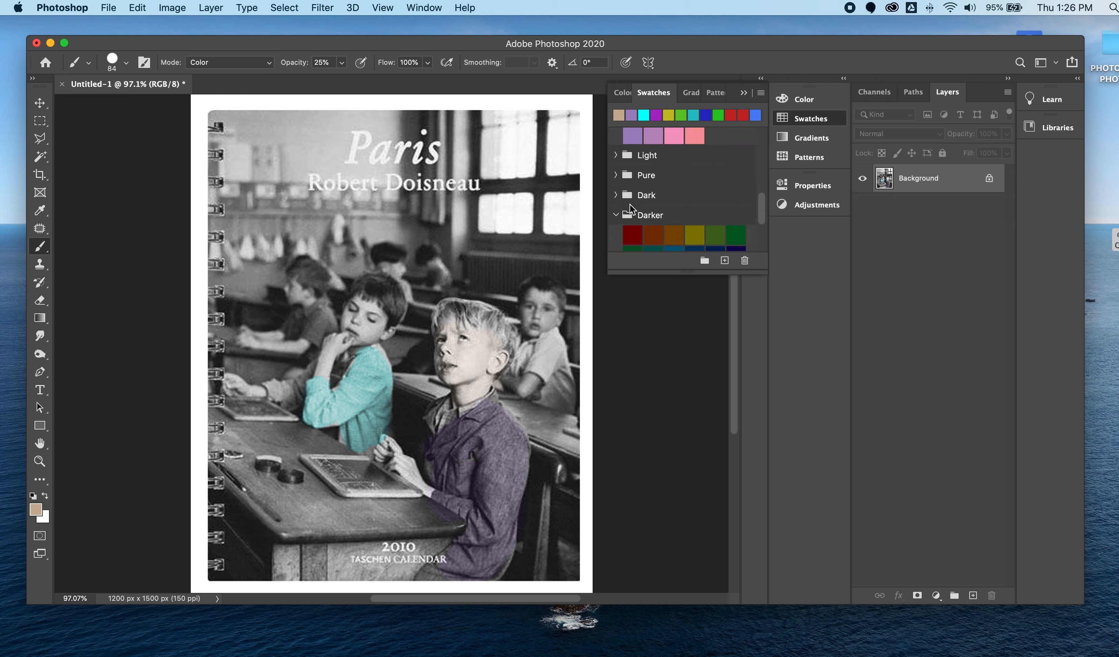
{"action": "scroll", "coordinate": [631, 204], "scroll_direction": "down", "scroll_amount": 3}
{"action": "scroll", "coordinate": [631, 205], "scroll_direction": "up", "scroll_amount": 2}
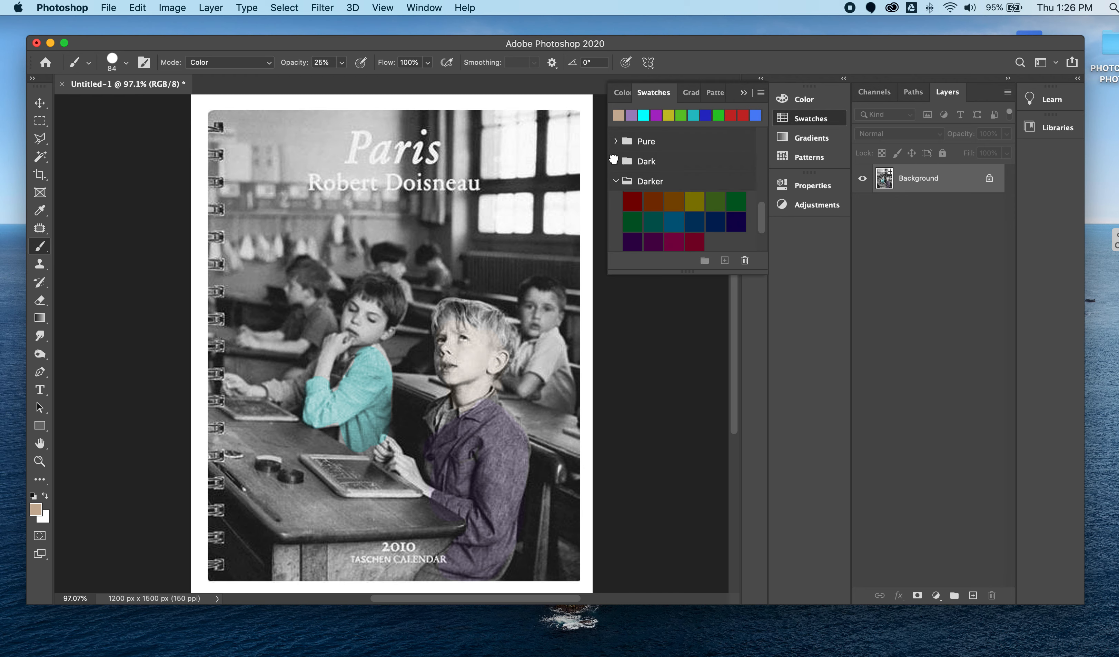
{"action": "left_click", "coordinate": [613, 160]}
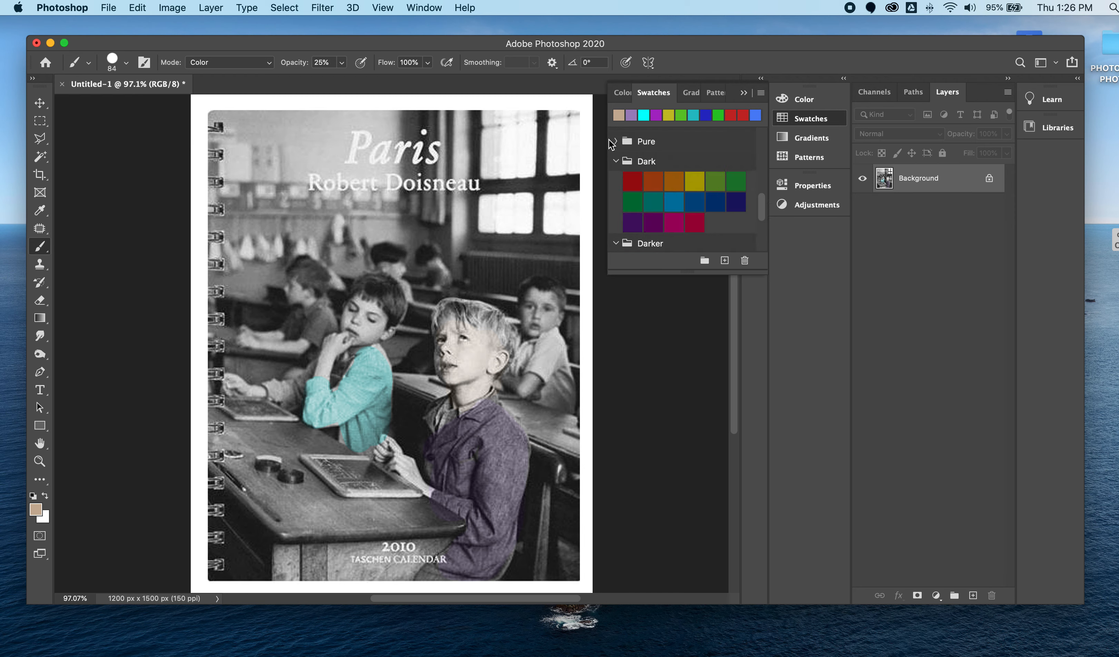
{"action": "left_click", "coordinate": [615, 141]}
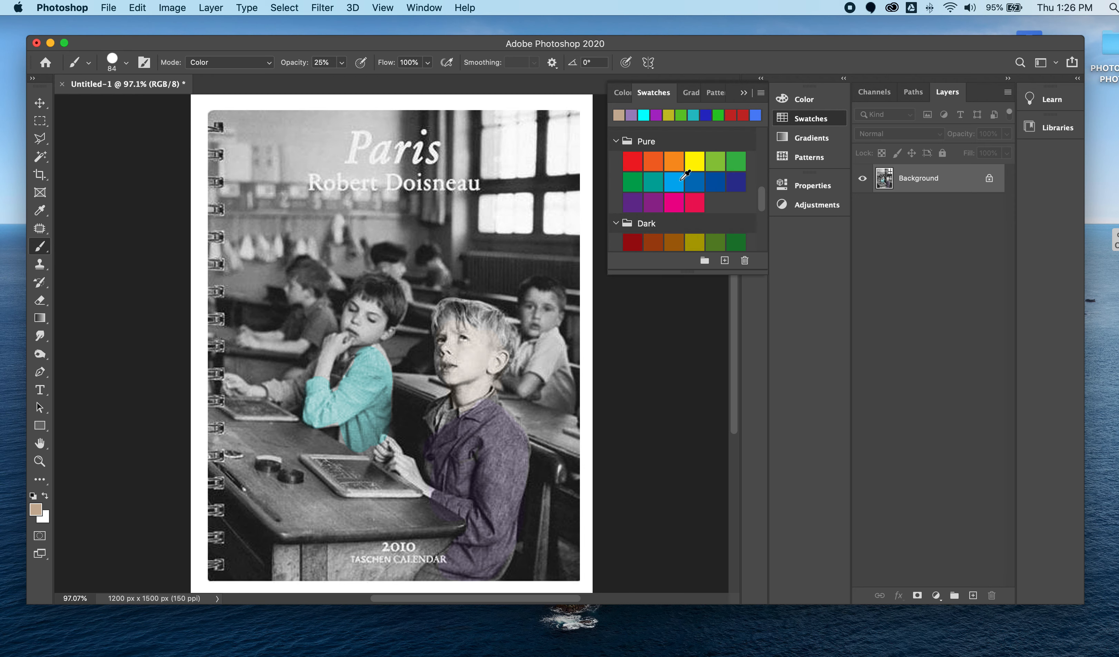
Paint the blond boy's hair with Pure yellow and the head of the boy resting his hand at his mouth with Pure light blue
{"action": "left_click", "coordinate": [699, 161]}
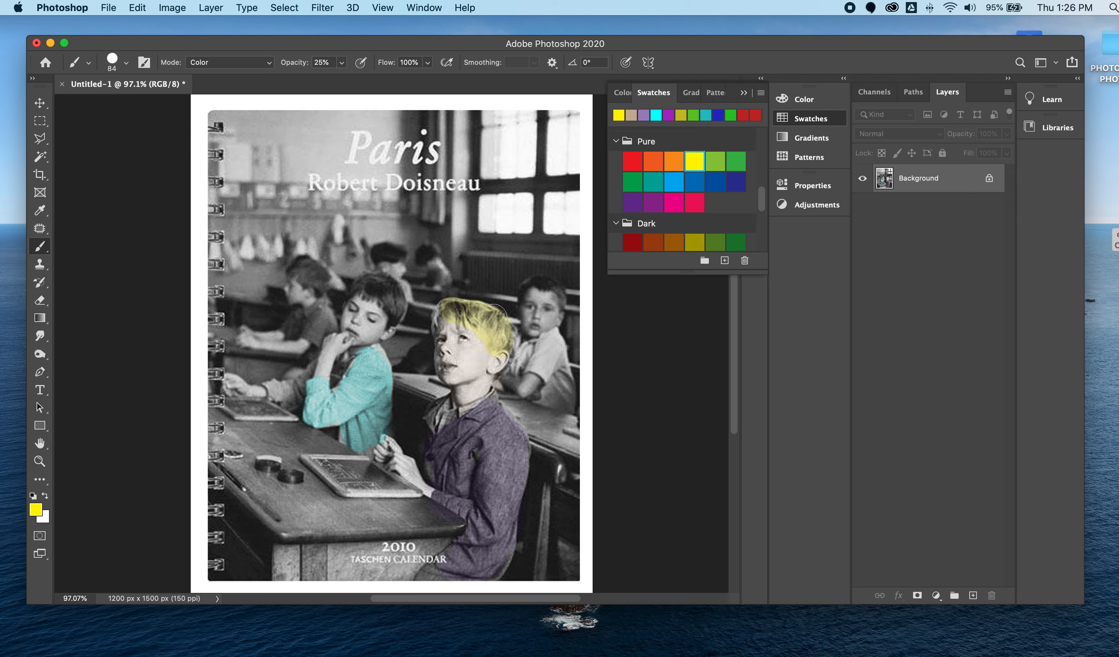
{"action": "mouse_move", "coordinate": [493, 318]}
{"action": "left_mouse_down"}
{"action": "mouse_move", "coordinate": [510, 338]}
{"action": "mouse_move", "coordinate": [470, 310]}
{"action": "mouse_move", "coordinate": [447, 299]}
{"action": "left_mouse_up"}
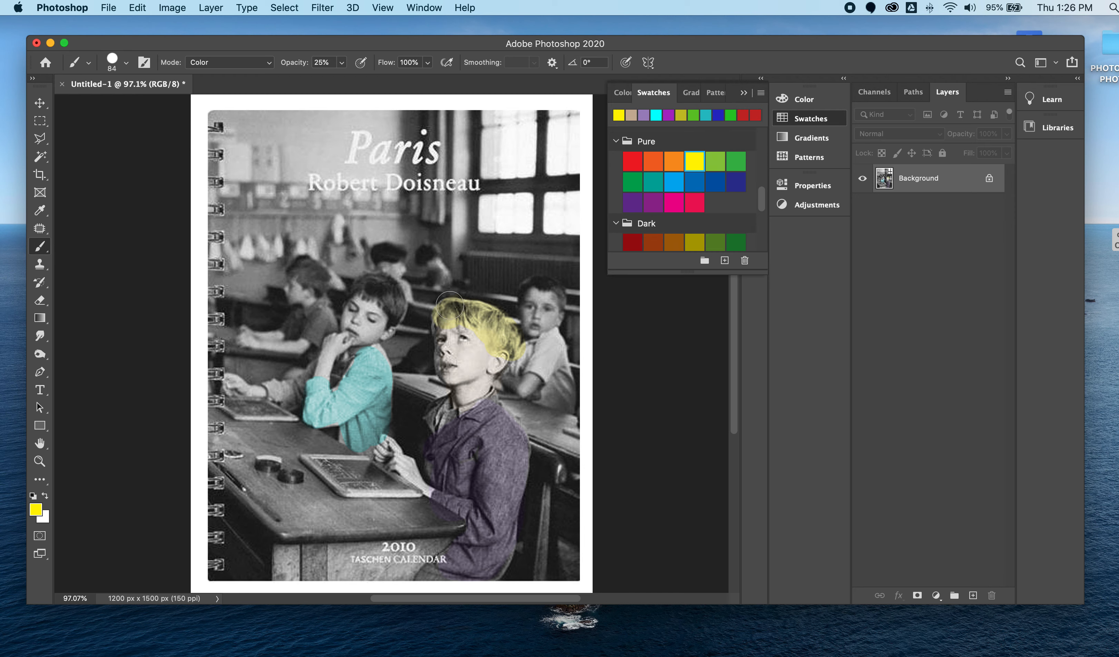
{"action": "left_click", "coordinate": [673, 184]}
{"action": "mouse_move", "coordinate": [371, 322]}
{"action": "left_mouse_down"}
{"action": "mouse_move", "coordinate": [350, 331]}
{"action": "mouse_move", "coordinate": [372, 324]}
{"action": "mouse_move", "coordinate": [367, 297]}
{"action": "left_mouse_up"}
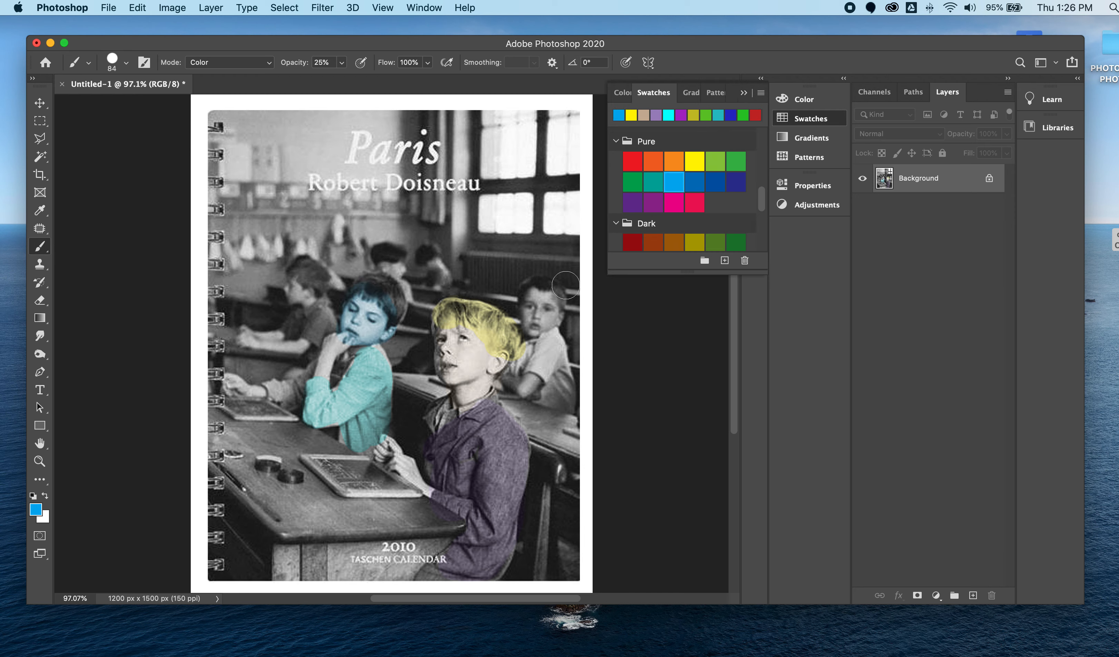
Paint the head of the boy behind the blond boy with Pure magenta and the blurred background boy's head with Pure violet
{"action": "left_click", "coordinate": [679, 202]}
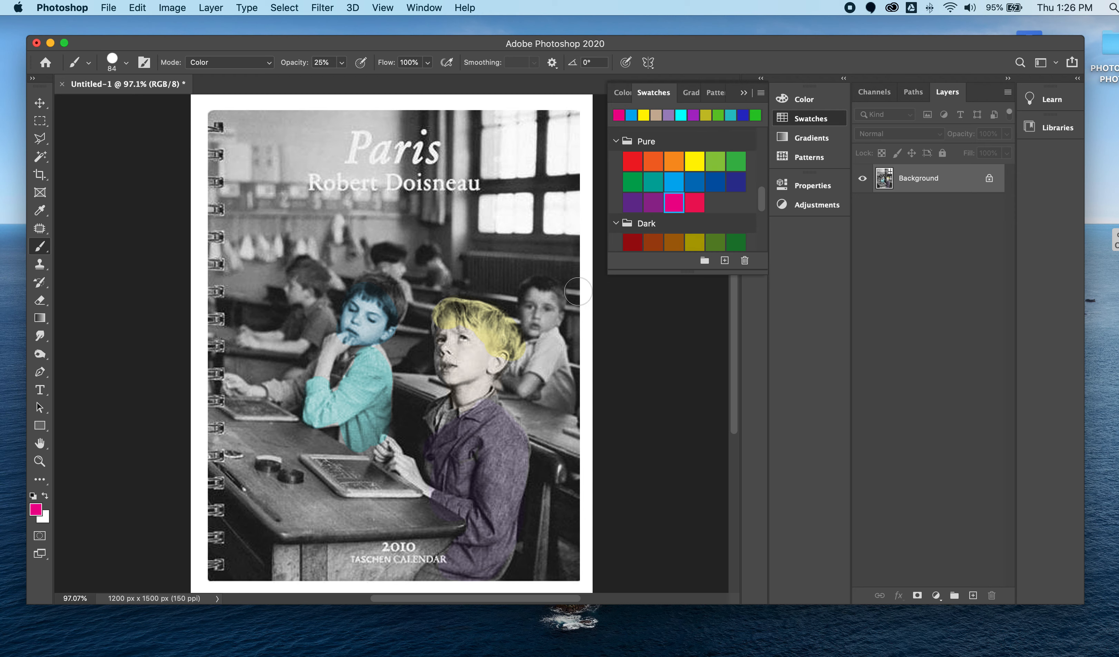
{"action": "mouse_move", "coordinate": [579, 291]}
{"action": "left_mouse_down"}
{"action": "mouse_move", "coordinate": [531, 295]}
{"action": "mouse_move", "coordinate": [534, 330]}
{"action": "mouse_move", "coordinate": [558, 316]}
{"action": "mouse_move", "coordinate": [534, 286]}
{"action": "mouse_move", "coordinate": [544, 309]}
{"action": "left_mouse_up"}
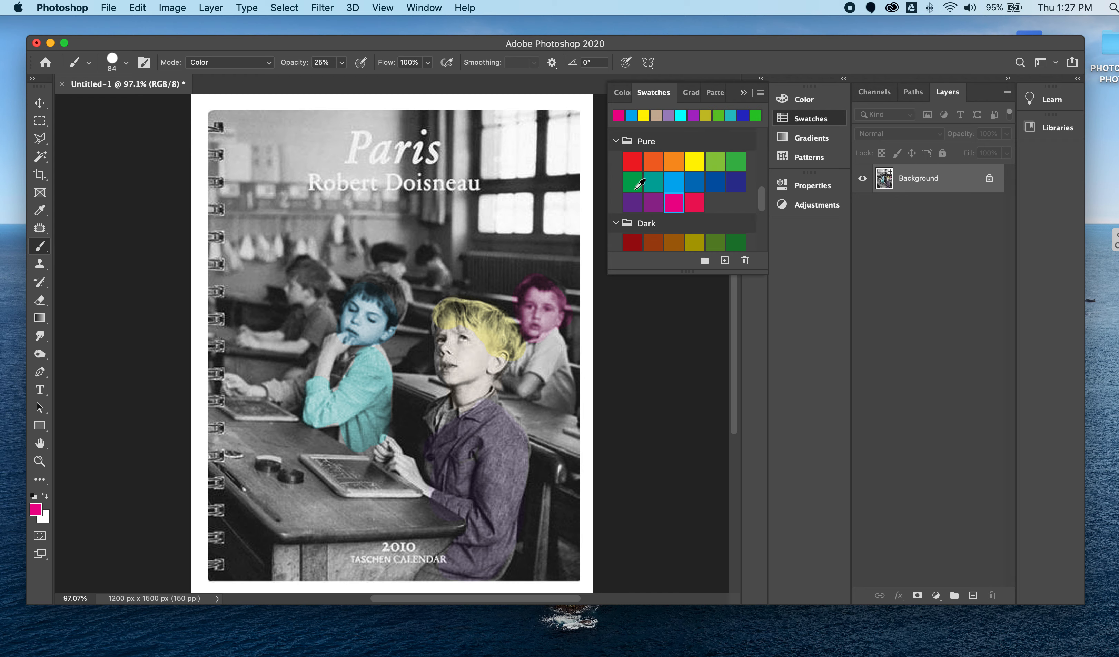
{"action": "left_click", "coordinate": [632, 202]}
{"action": "mouse_move", "coordinate": [299, 271]}
{"action": "left_mouse_down"}
{"action": "mouse_move", "coordinate": [307, 289]}
{"action": "mouse_move", "coordinate": [281, 290]}
{"action": "mouse_move", "coordinate": [316, 284]}
{"action": "left_mouse_up"}
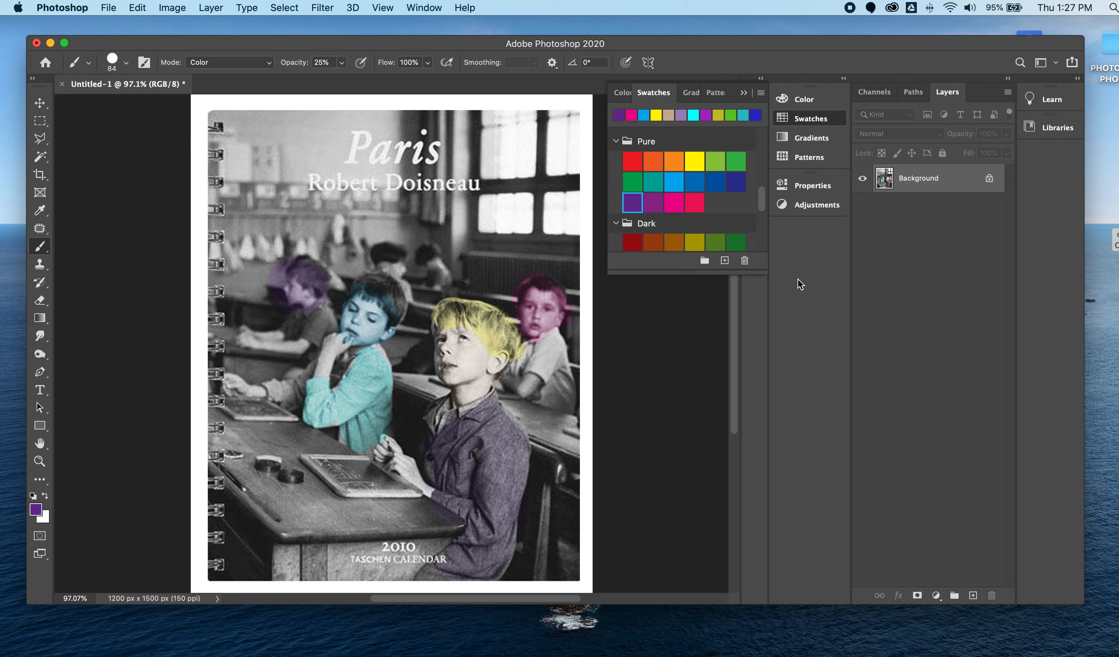
Paint the shirt of the boy behind the blond boy with Dark orange-brown and the slate on the front desk with Dark red
{"action": "left_click", "coordinate": [673, 243]}
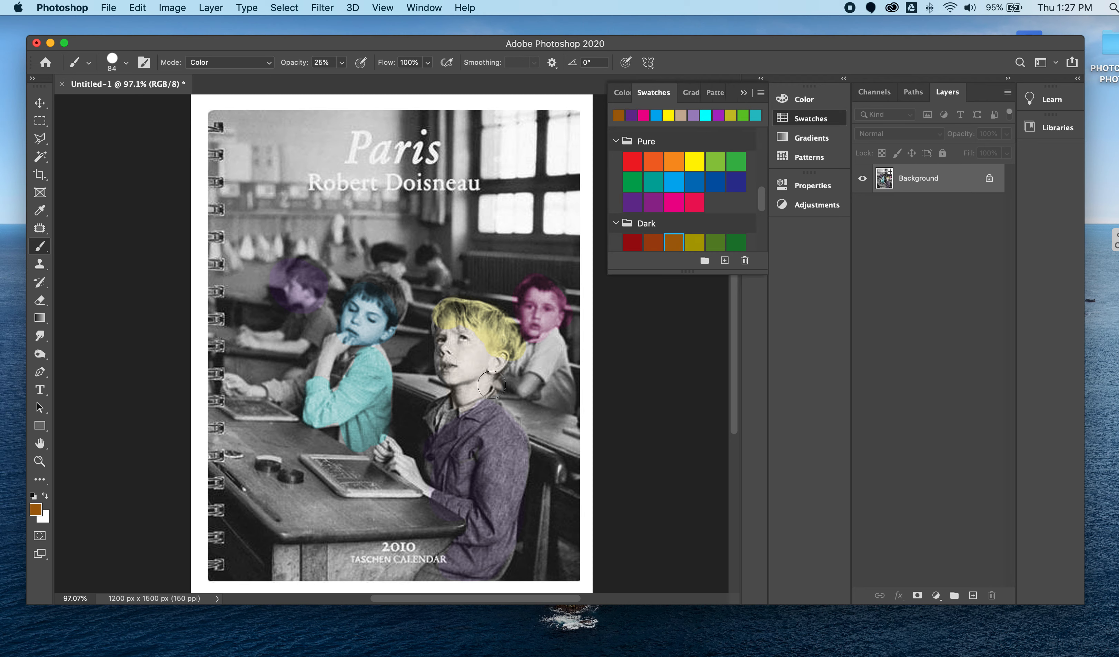
{"action": "mouse_move", "coordinate": [519, 361]}
{"action": "left_mouse_down"}
{"action": "mouse_move", "coordinate": [539, 346]}
{"action": "mouse_move", "coordinate": [540, 370]}
{"action": "mouse_move", "coordinate": [547, 345]}
{"action": "mouse_move", "coordinate": [556, 402]}
{"action": "left_mouse_up"}
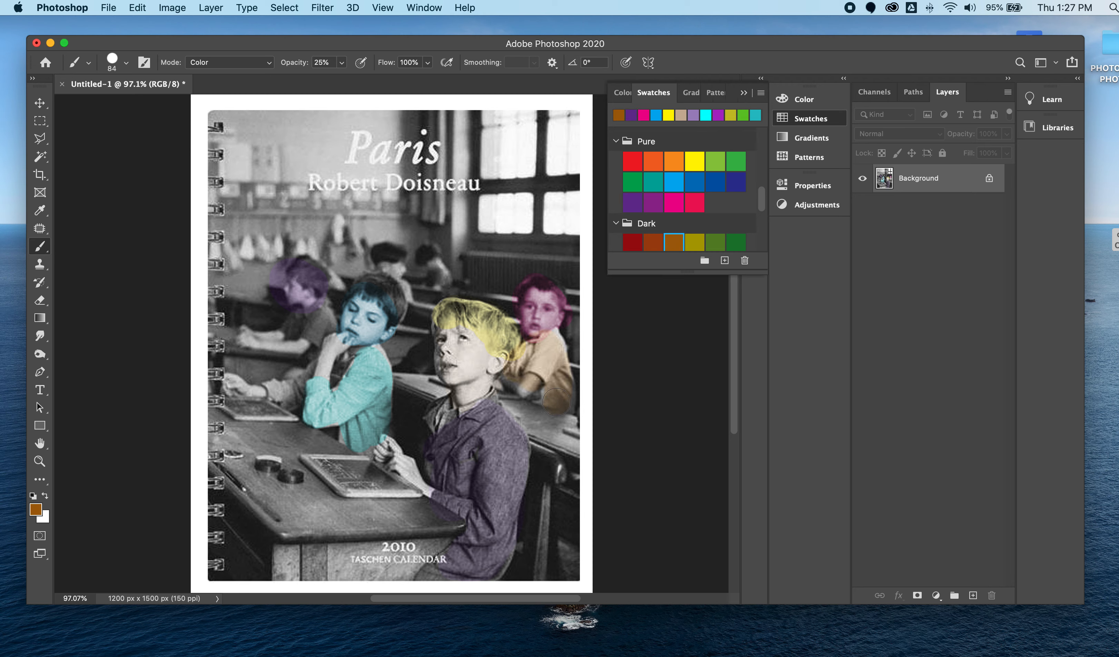
{"action": "left_click", "coordinate": [633, 243]}
{"action": "mouse_move", "coordinate": [326, 477]}
{"action": "left_mouse_down"}
{"action": "mouse_move", "coordinate": [325, 449]}
{"action": "mouse_move", "coordinate": [407, 500]}
{"action": "left_mouse_up"}
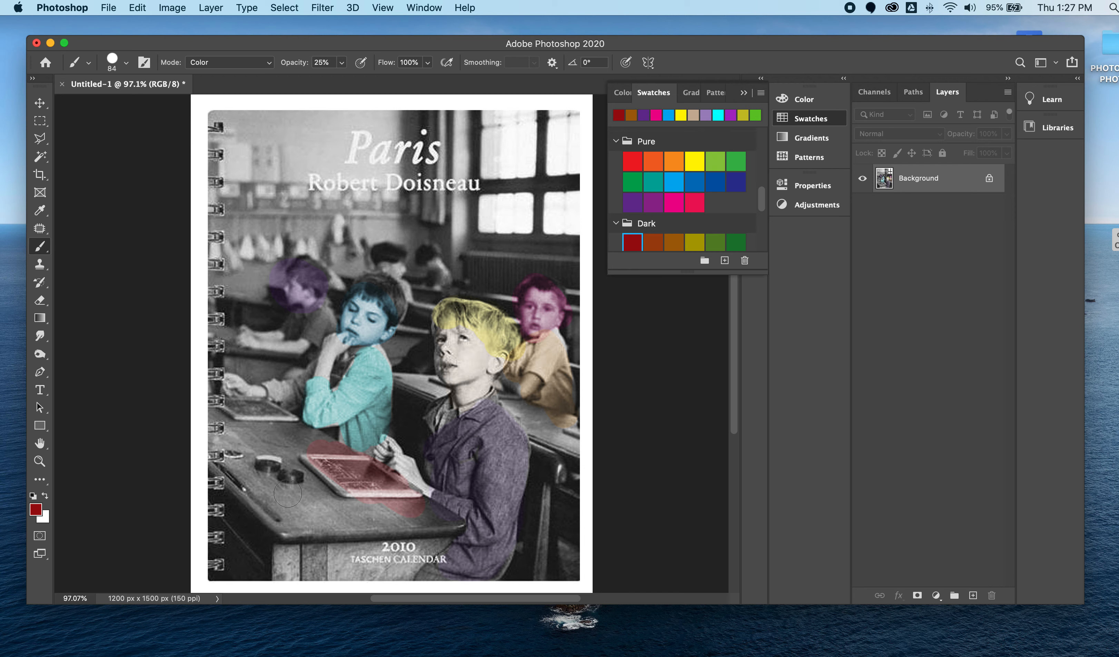
Save the image to the Desktop as a Low quality 3 progressive JPEG named "Colorize" followed by the surname
{"action": "left_click", "coordinate": [109, 8]}
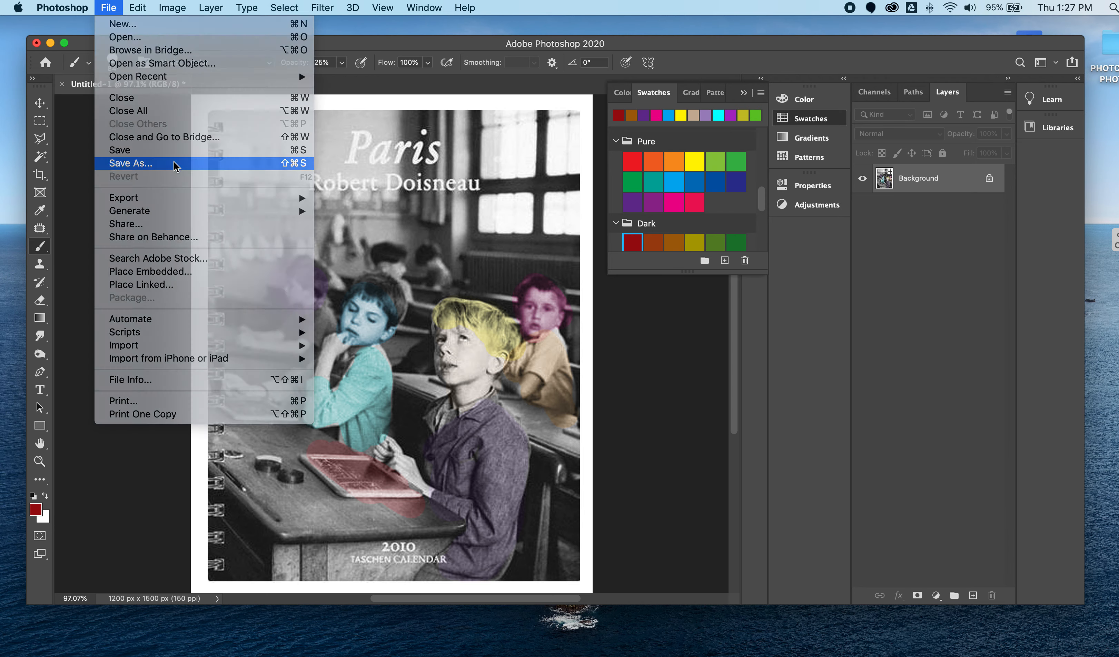
{"action": "left_click", "coordinate": [175, 166]}
{"action": "key", "text": "super+a"}
{"action": "type", "text": "C"}
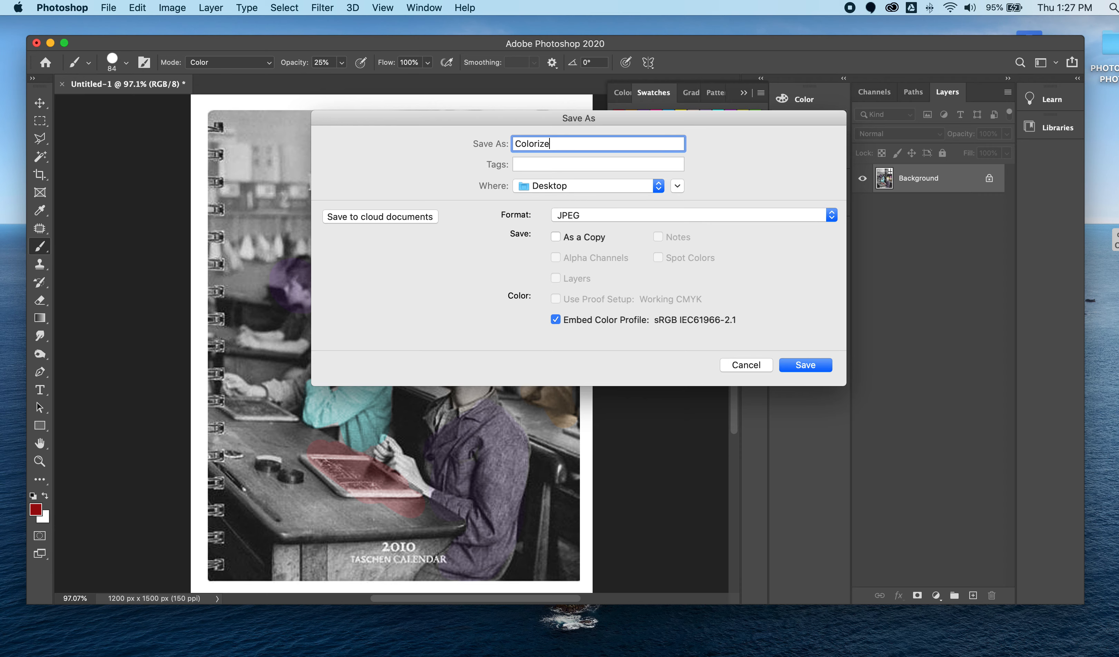
{"action": "type", "text": "olorize Lengyel"}
{"action": "left_click", "coordinate": [805, 365]}
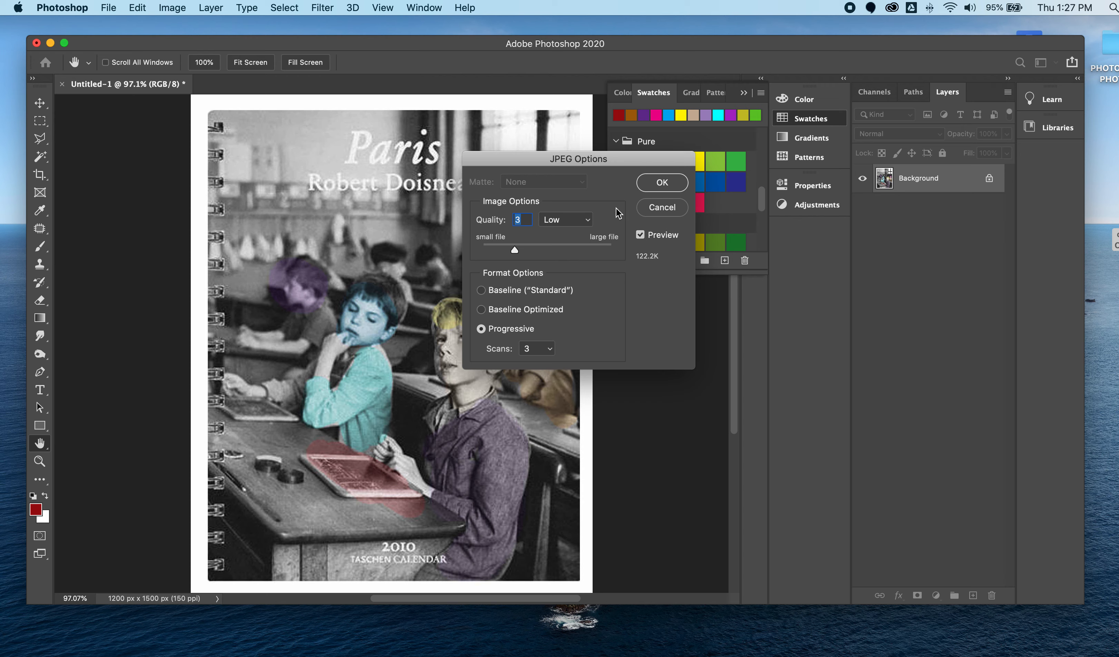
{"action": "left_click", "coordinate": [666, 183]}
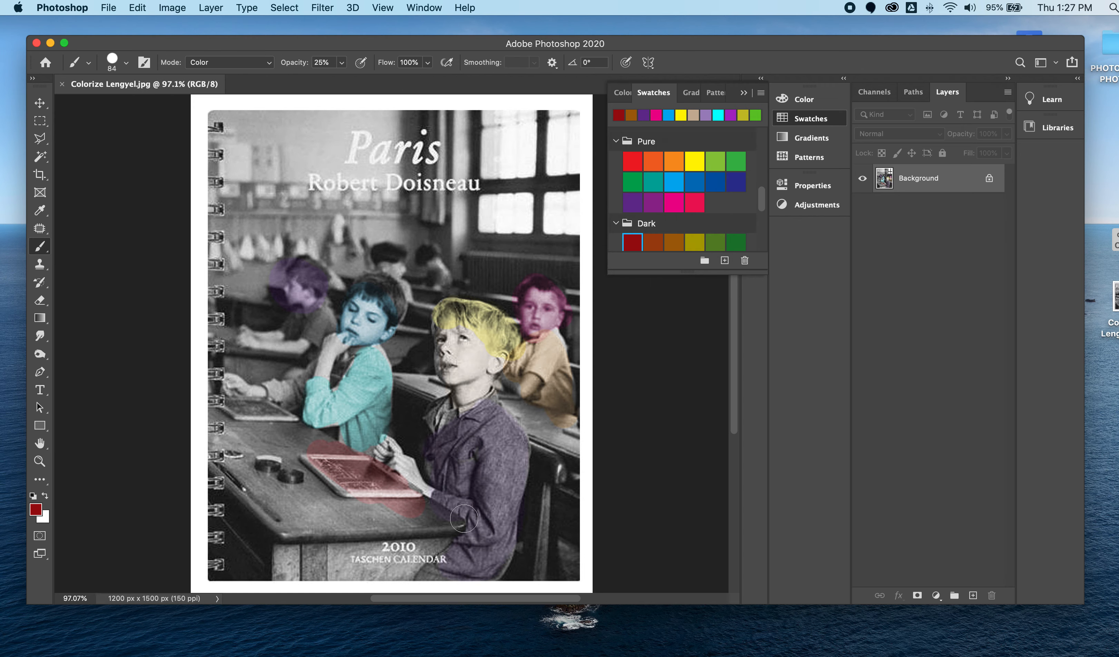